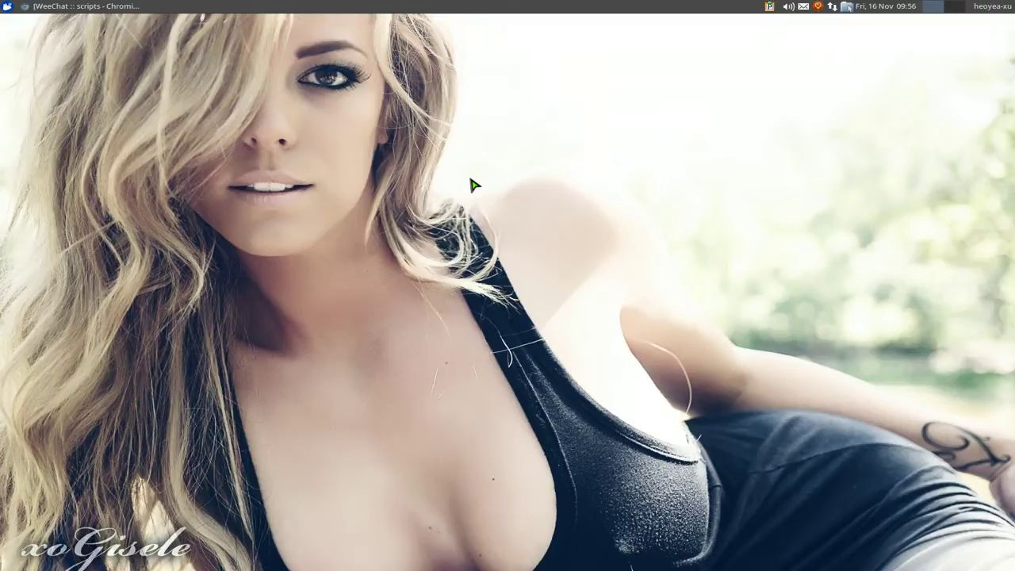
# Switch to Chromium, find weeget on the WeeChat scripts page and open the weeget.py script page
pyautogui.click(79, 6)
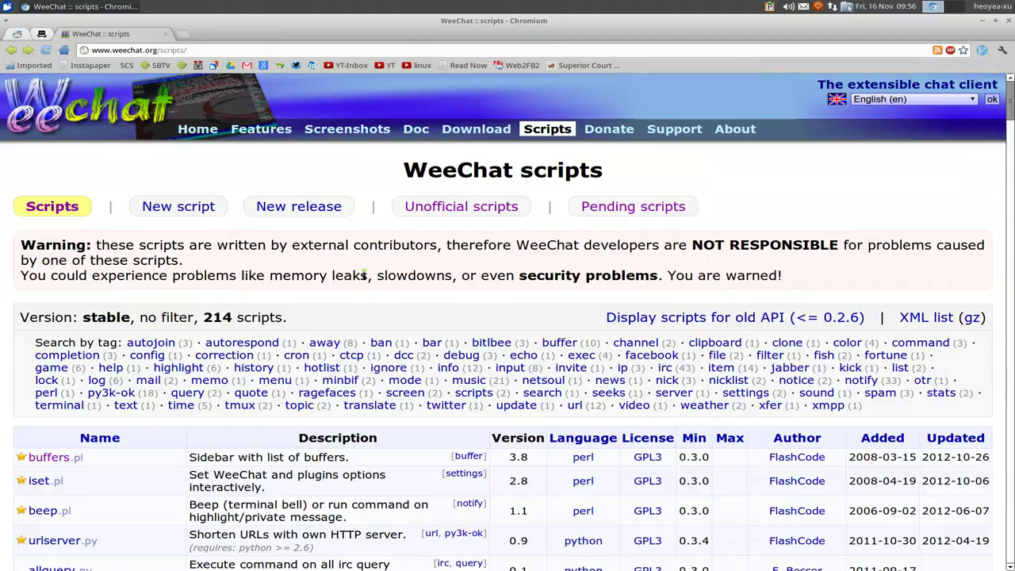
pyautogui.write('/weeget')
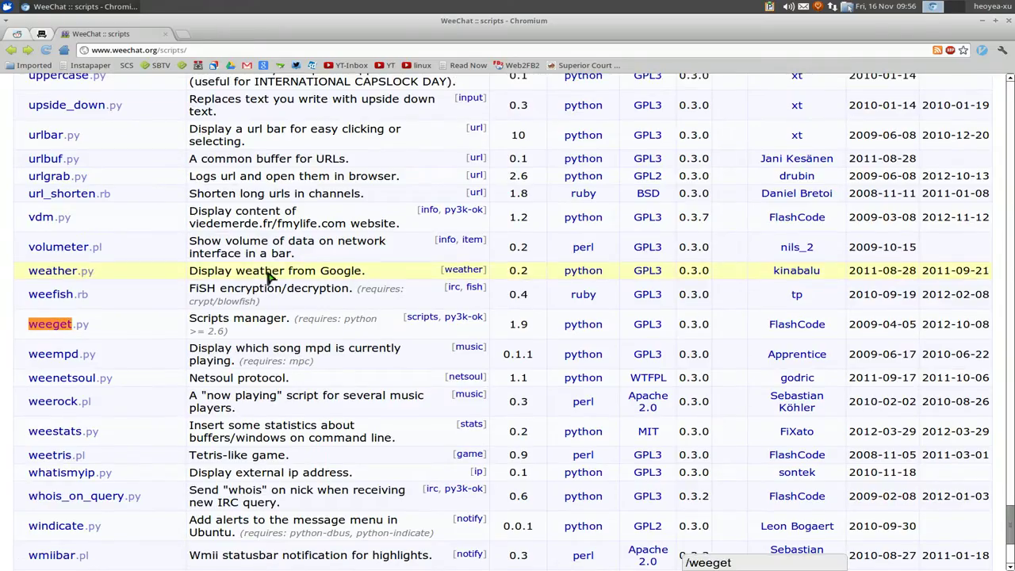
pyautogui.scroll(-1, 72, 331)
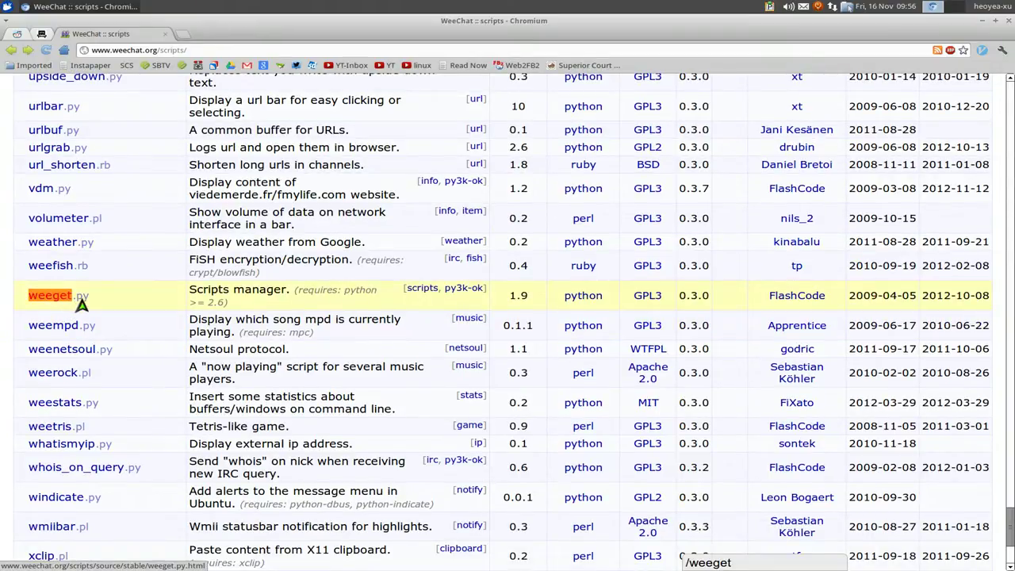
pyautogui.click(61, 298)
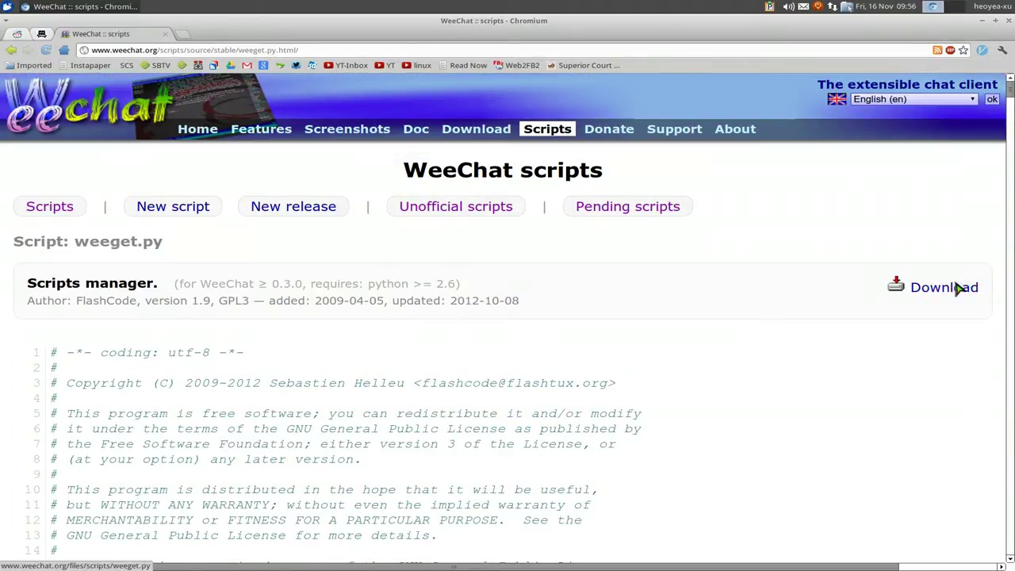
# Copy the address of the weeget.py download link
pyautogui.click(952, 292)
pyautogui.rightClick(951, 293)
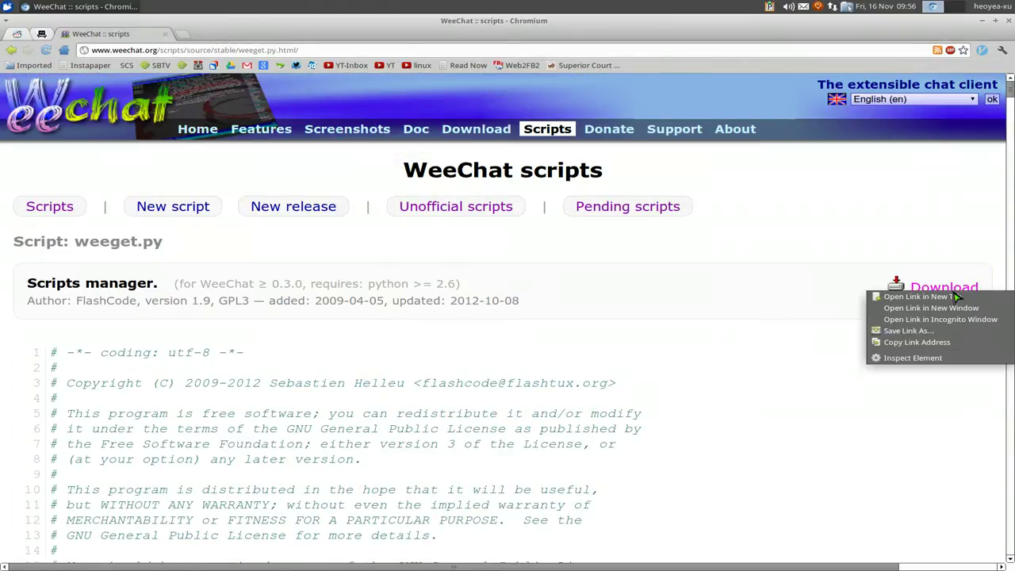
pyautogui.click(922, 350)
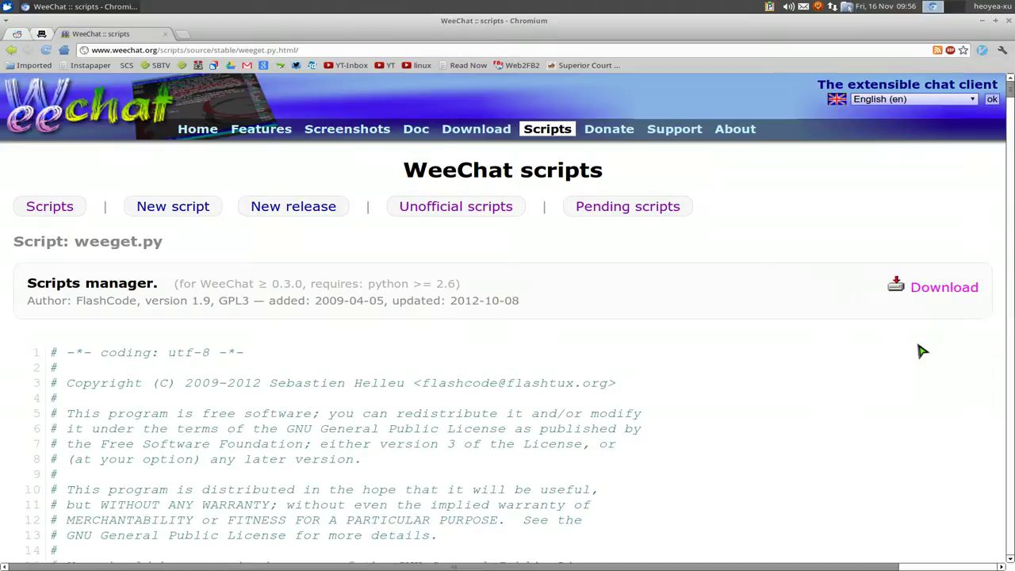
# Hide the browser, bring up the drop-down terminal and switch to its work window
pyautogui.click(90, 11)
pyautogui.press('F12')
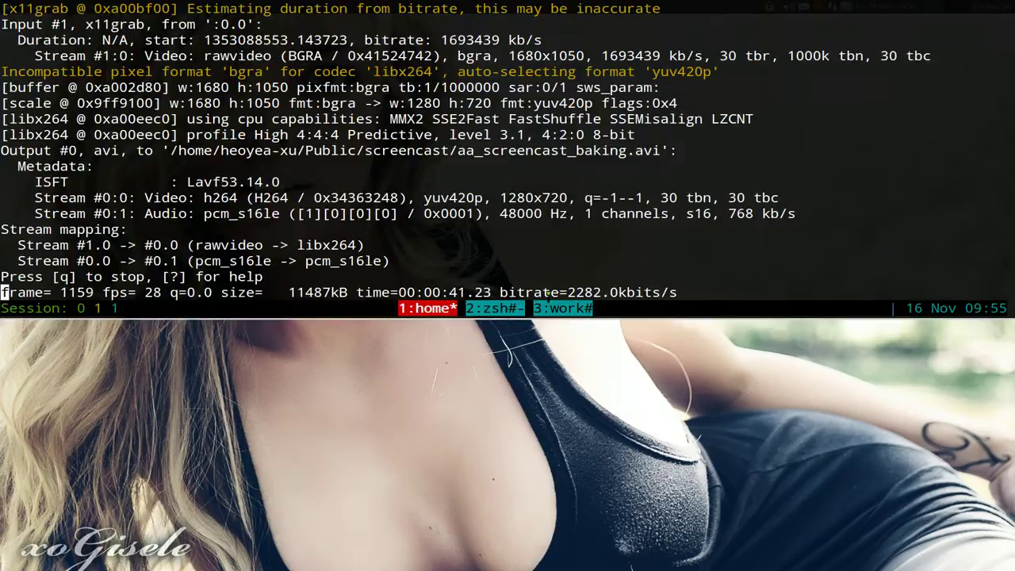
pyautogui.hotkey('ctrl', 'b')
pyautogui.press('2')
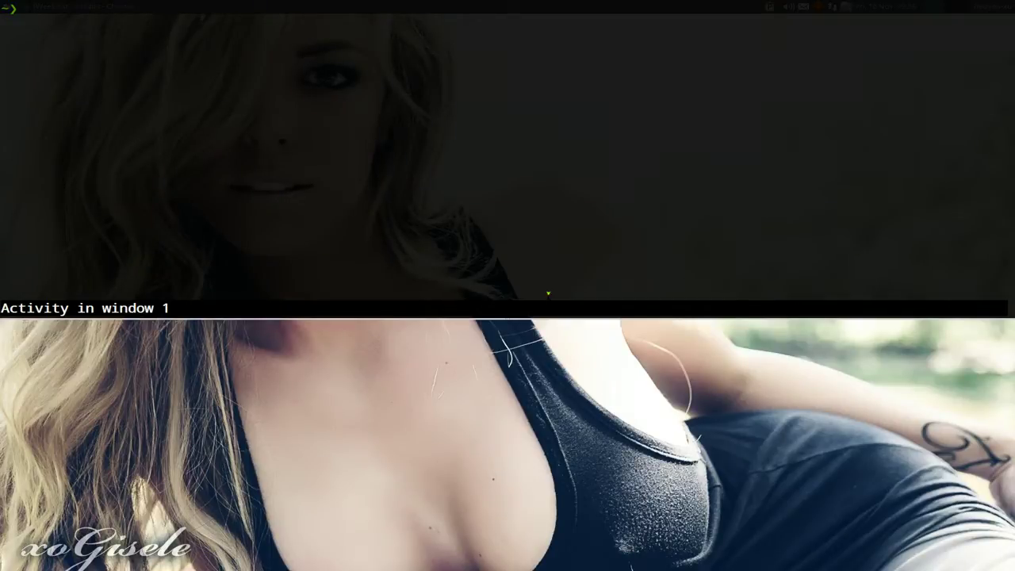
# Change to the .weechat/python/autoload directory and list its files
pyautogui.write('cd .wee')
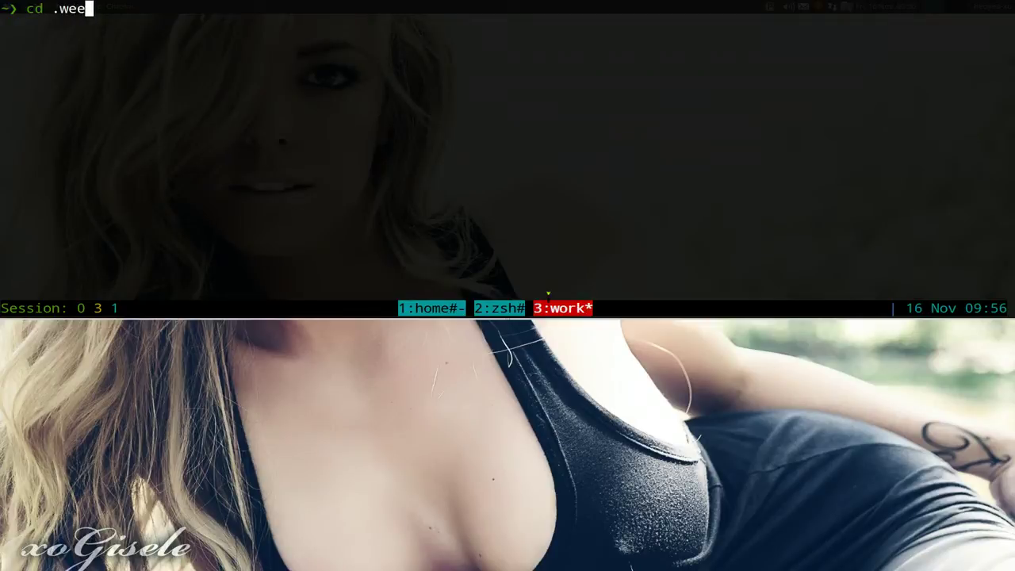
pyautogui.press('Tab')
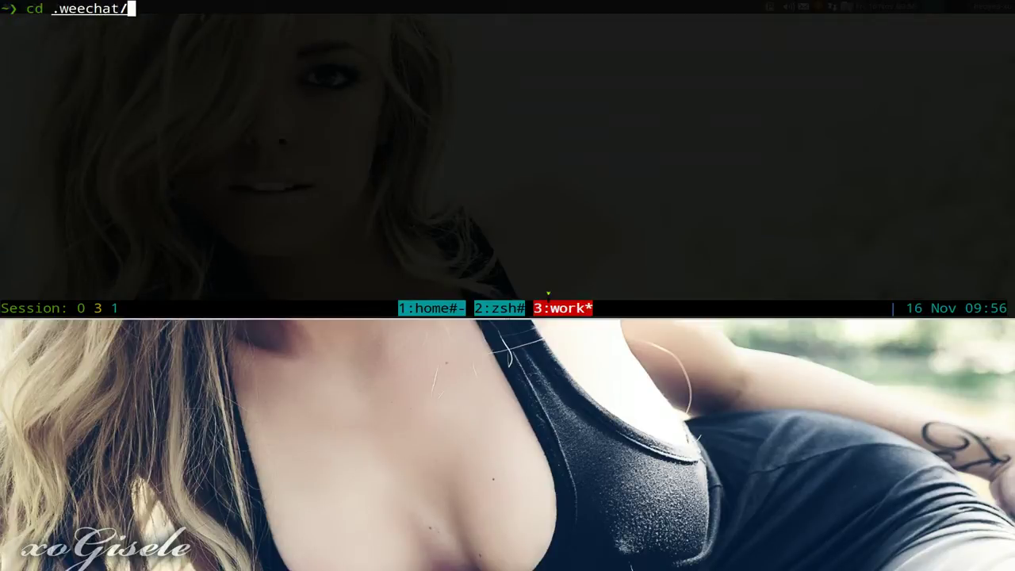
pyautogui.write('py')
pyautogui.press('Tab')
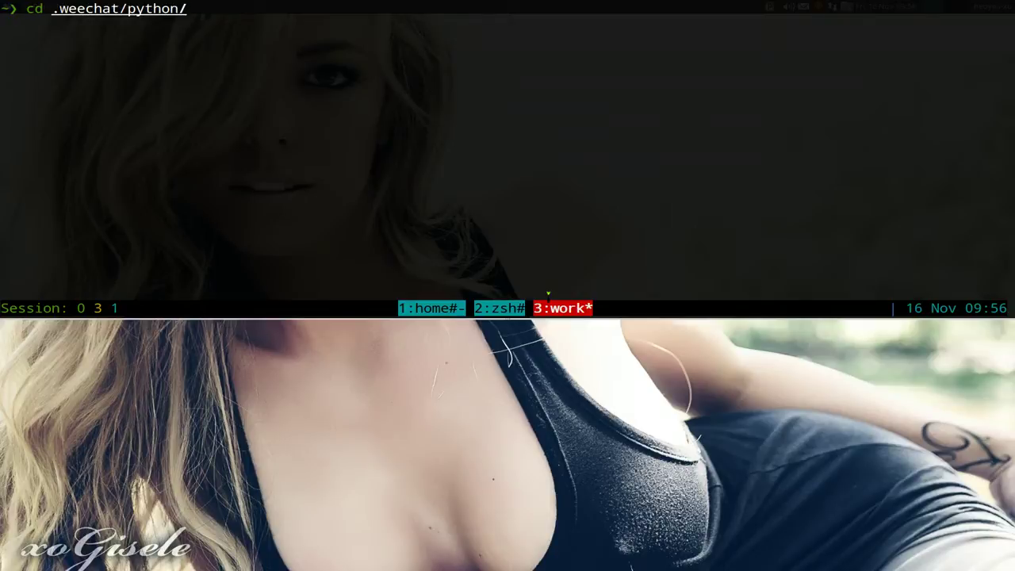
pyautogui.write('au')
pyautogui.press('Tab')
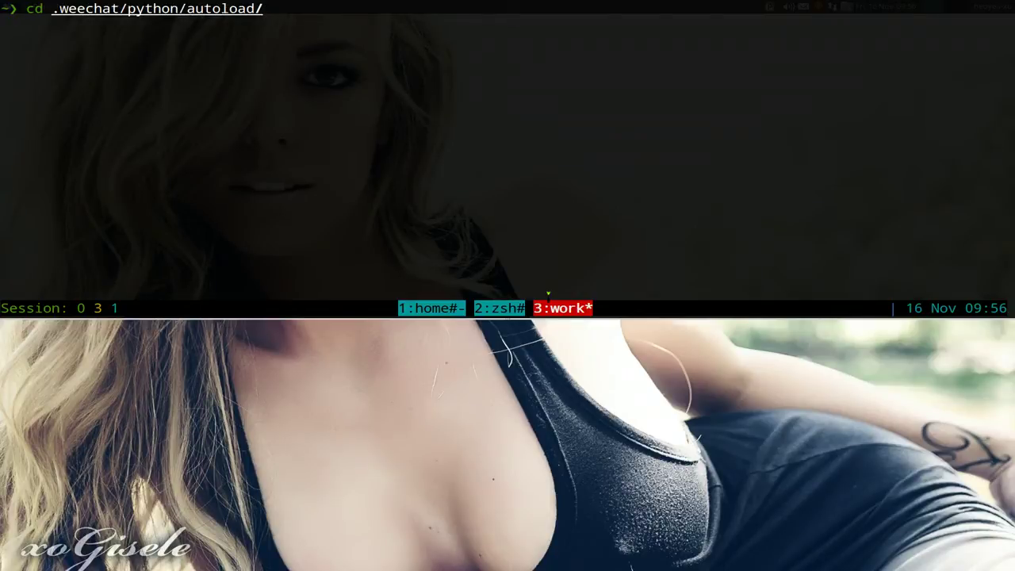
pyautogui.press('Return')
pyautogui.write('ls')
pyautogui.press('Return')
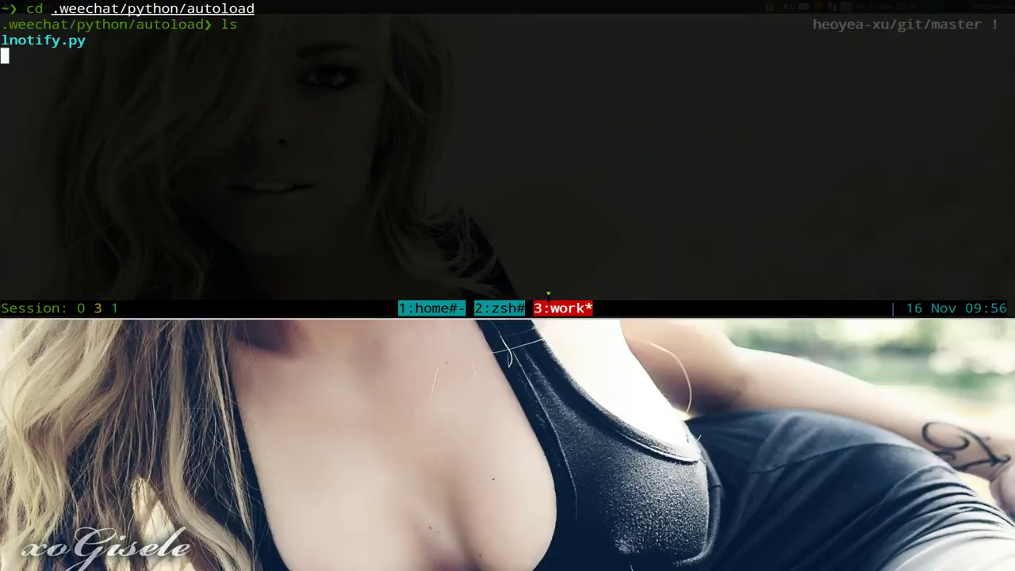
pyautogui.write('wget')
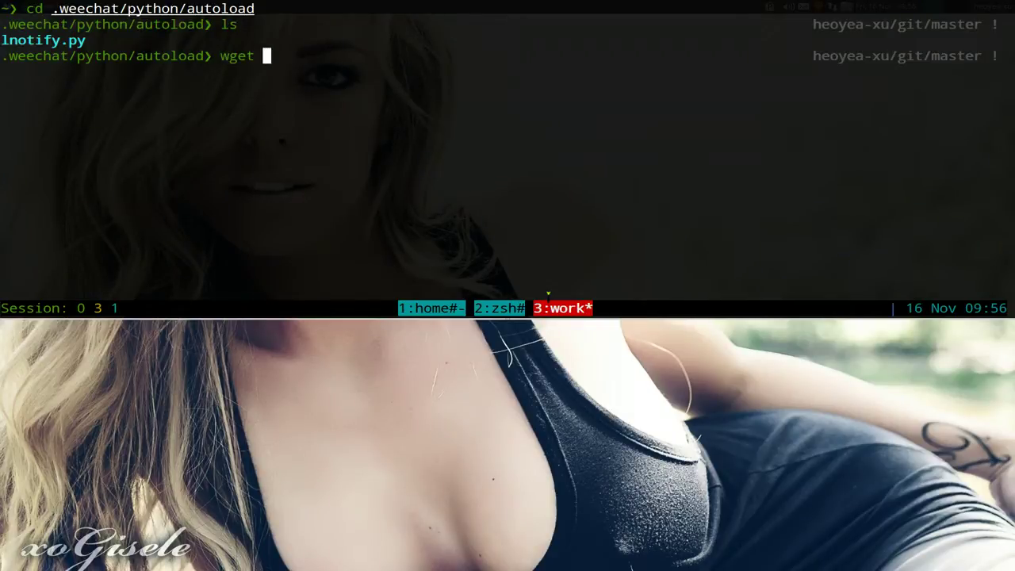
pyautogui.hotkey('ctrl', 'shift', 'v')
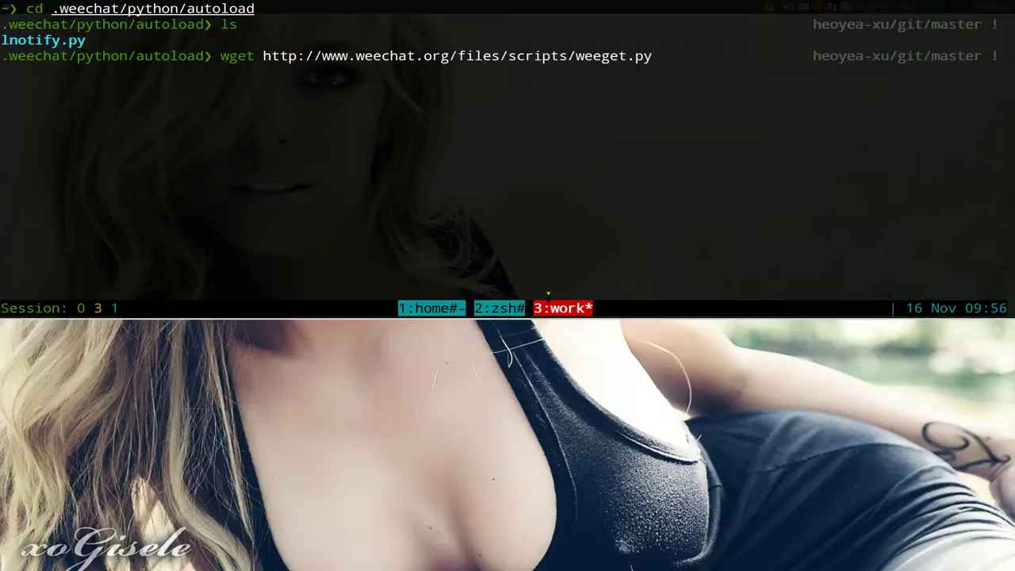
pyautogui.press('Return')
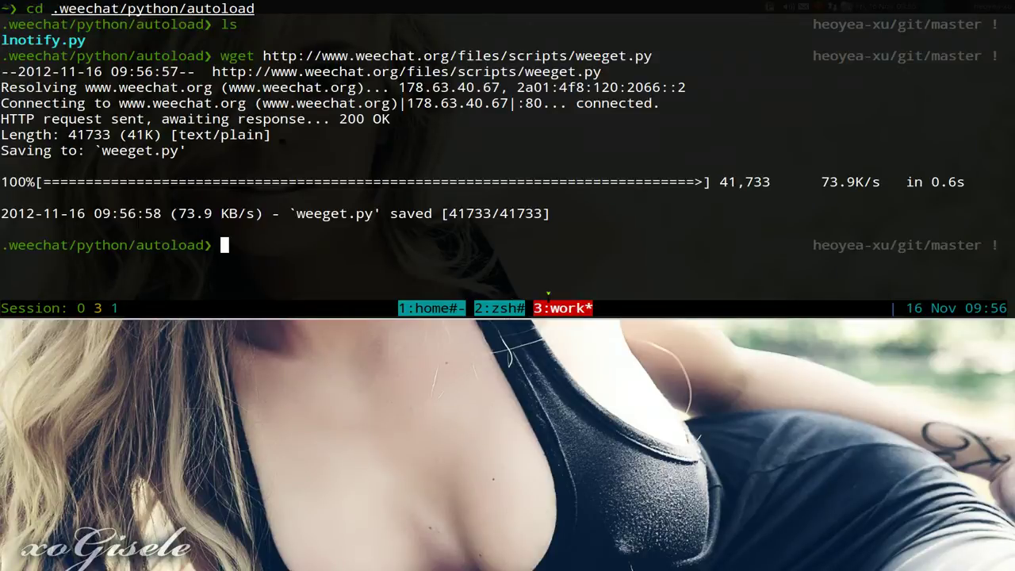
pyautogui.write('ls')
pyautogui.press('Return')
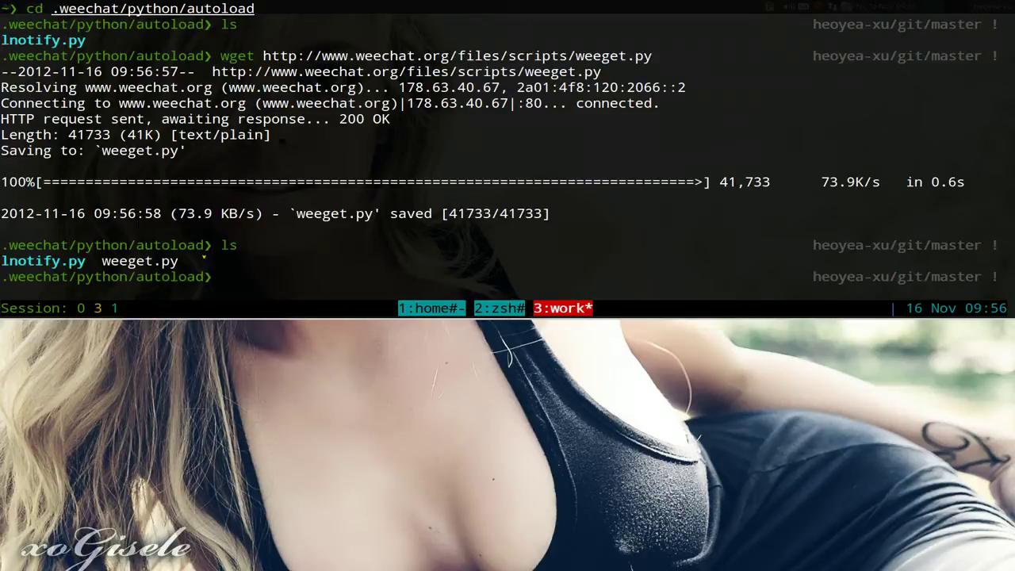
pyautogui.doubleClick(139, 261)
pyautogui.click(283, 288)
# Switch to the terminal's zsh window and start weechat-curses
pyautogui.hotkey('ctrl', 'b')
pyautogui.write('2')
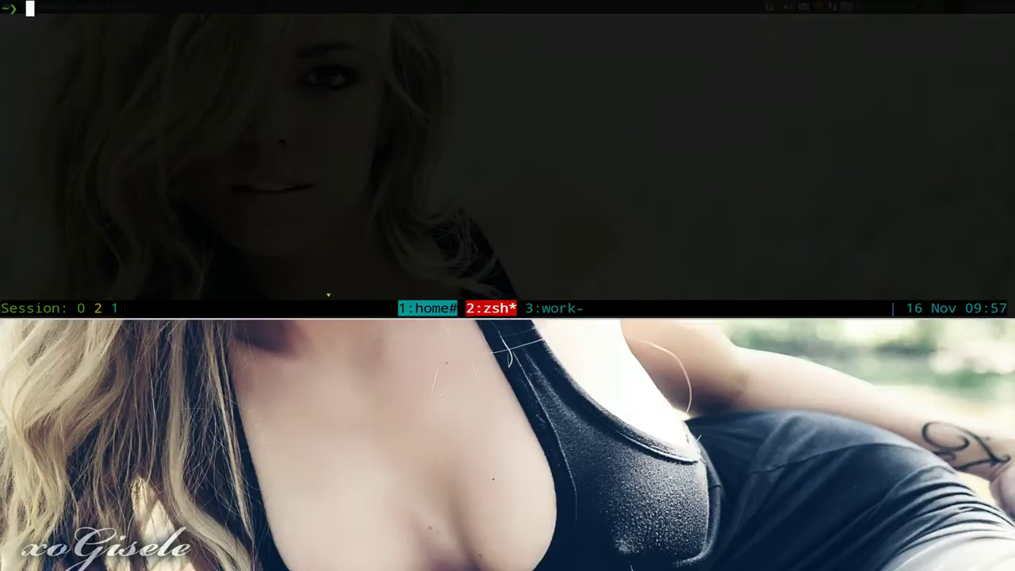
pyautogui.write('weech')
pyautogui.press('Tab')
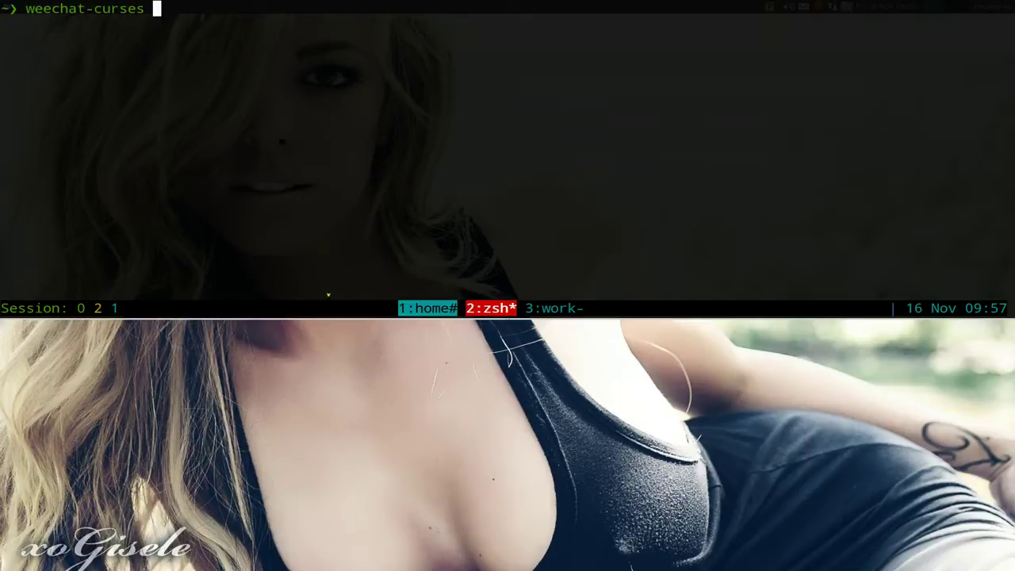
pyautogui.press('Return')
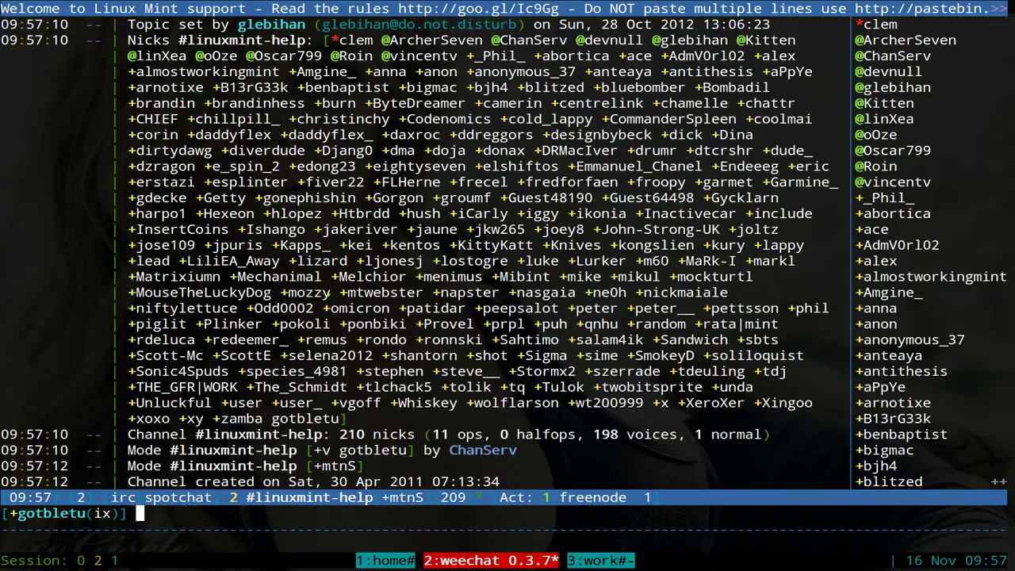
# Switch to the #kubuntu buffer, return to the server buffer and run /weeget without arguments to show its help
pyautogui.hotkey('alt', '5')
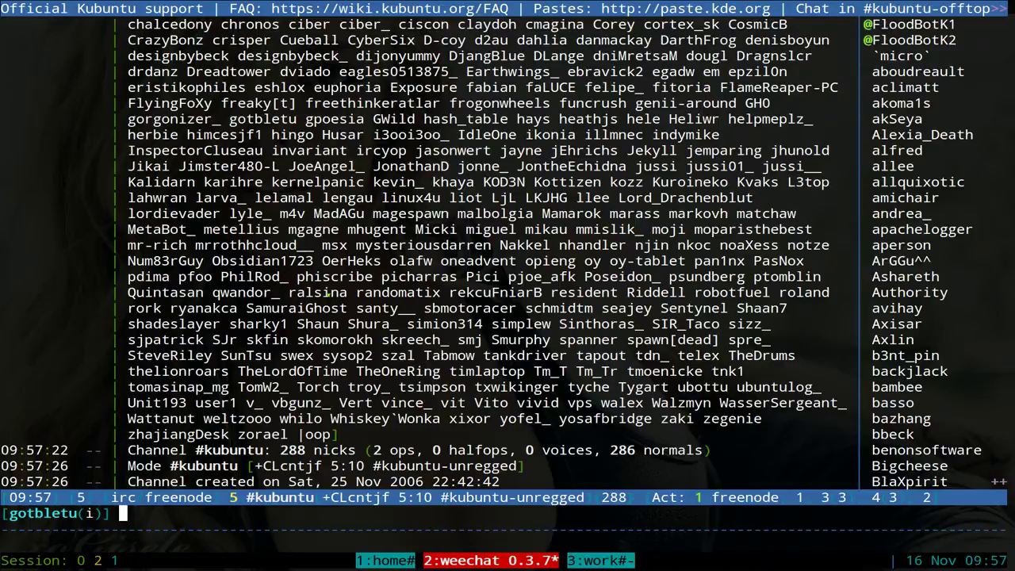
pyautogui.hotkey('alt', '1')
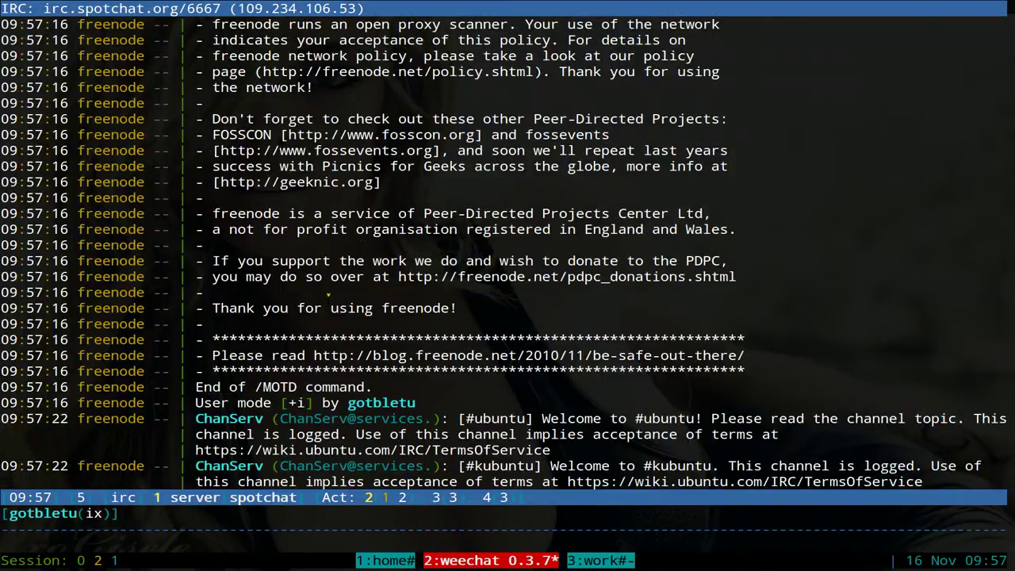
pyautogui.write('/weeget')
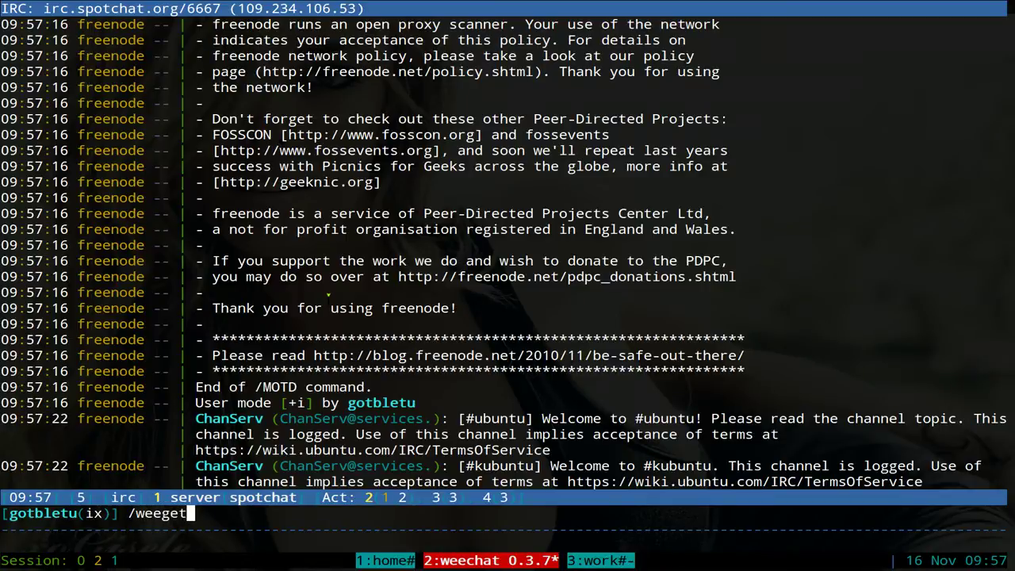
pyautogui.press('Return')
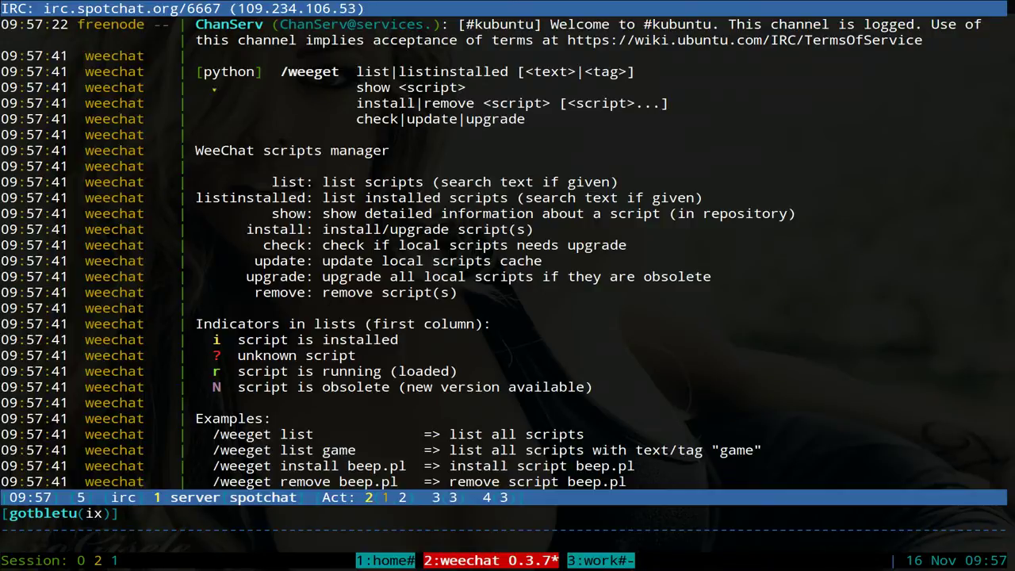
# Examine the /weeget usage syntax and the script manager heading in the help output
pyautogui.moveTo(280, 73); pyautogui.dragTo(382, 72)
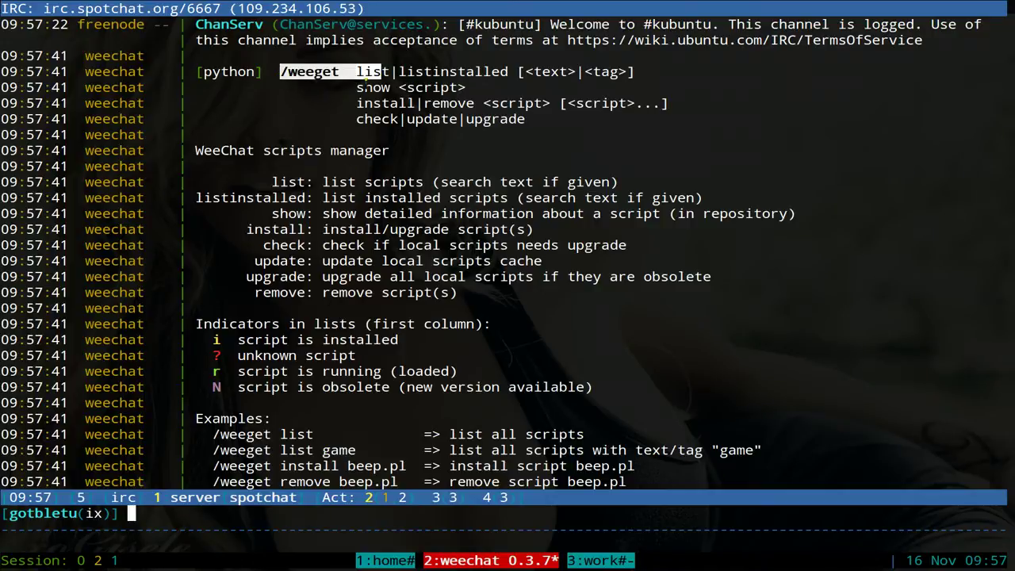
pyautogui.doubleClick(364, 88)
pyautogui.doubleClick(378, 119)
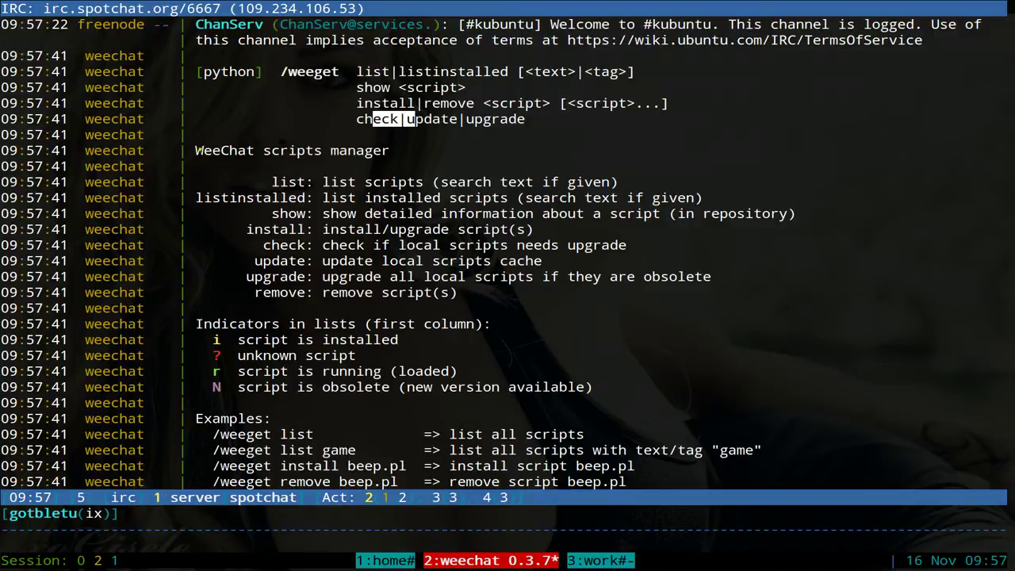
pyautogui.moveTo(204, 151); pyautogui.dragTo(444, 152)
pyautogui.tripleClick(238, 166)
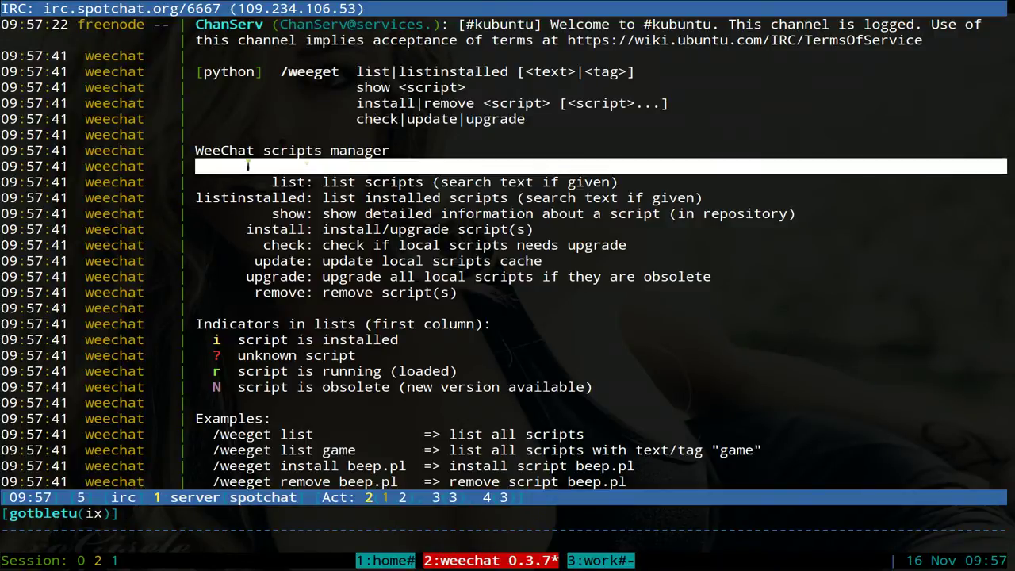
pyautogui.moveTo(228, 151); pyautogui.dragTo(400, 149)
pyautogui.click(382, 158)
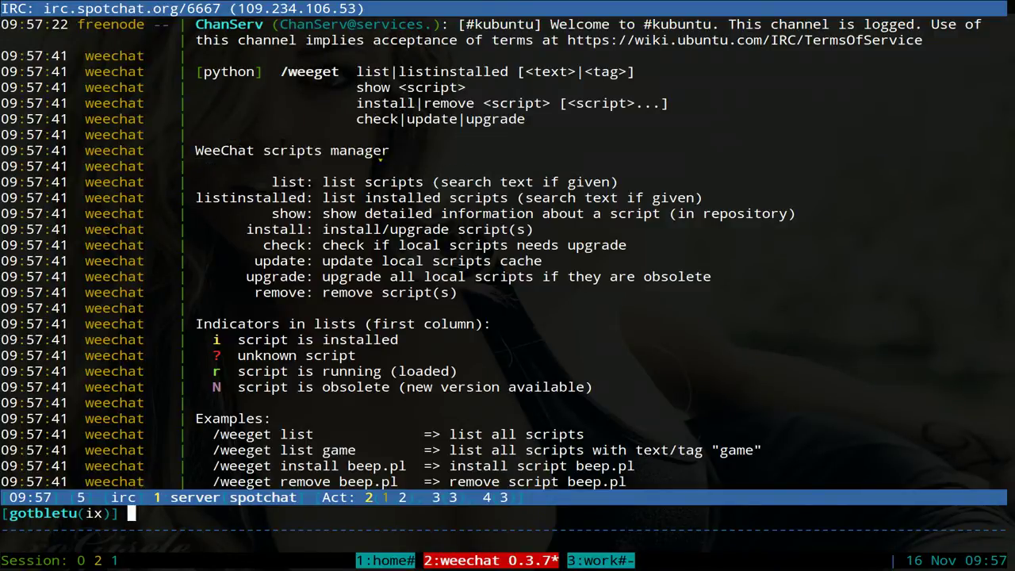
# Read through the /weeget subcommand descriptions one by one, from list and listinstalled down to upgrade and remove
pyautogui.moveTo(271, 182); pyautogui.dragTo(313, 182)
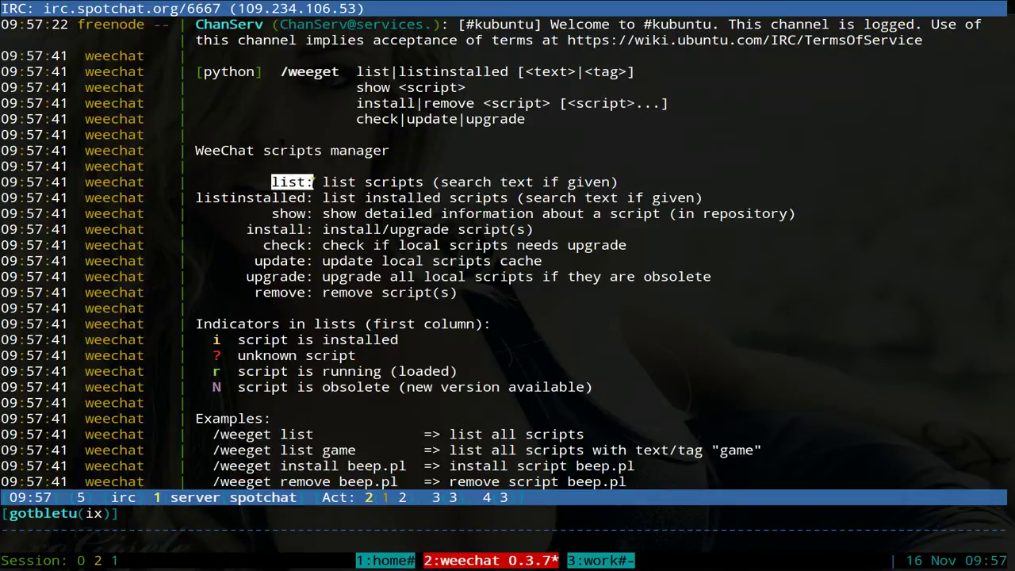
pyautogui.doubleClick(275, 198)
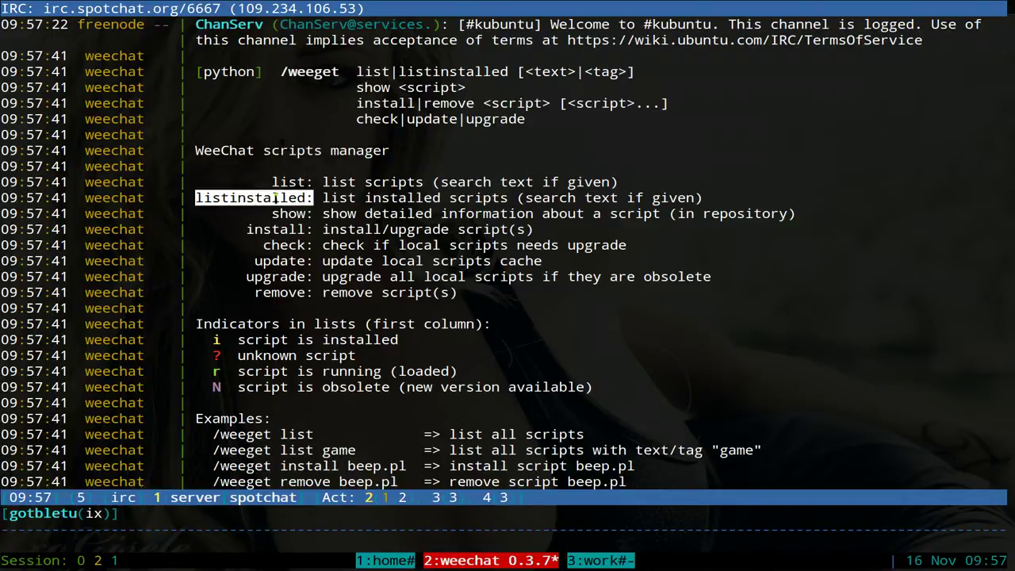
pyautogui.doubleClick(286, 214)
pyautogui.doubleClick(276, 230)
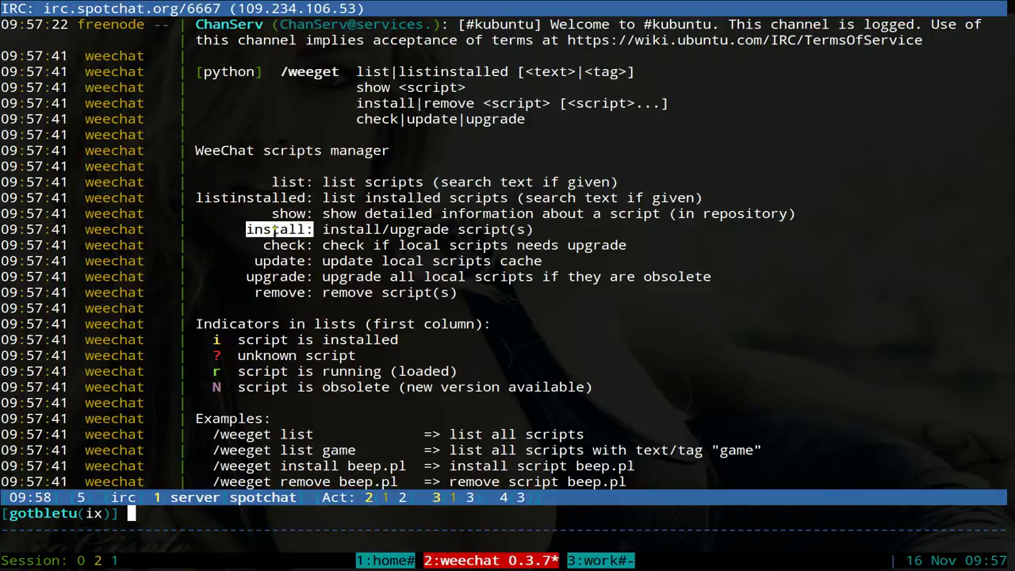
pyautogui.doubleClick(284, 246)
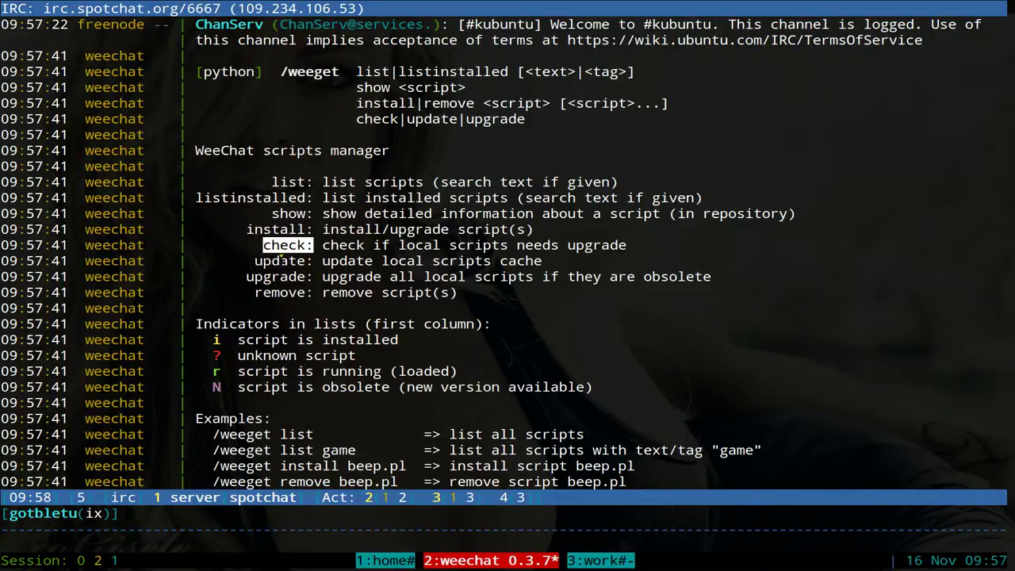
pyautogui.doubleClick(279, 261)
pyautogui.doubleClick(275, 276)
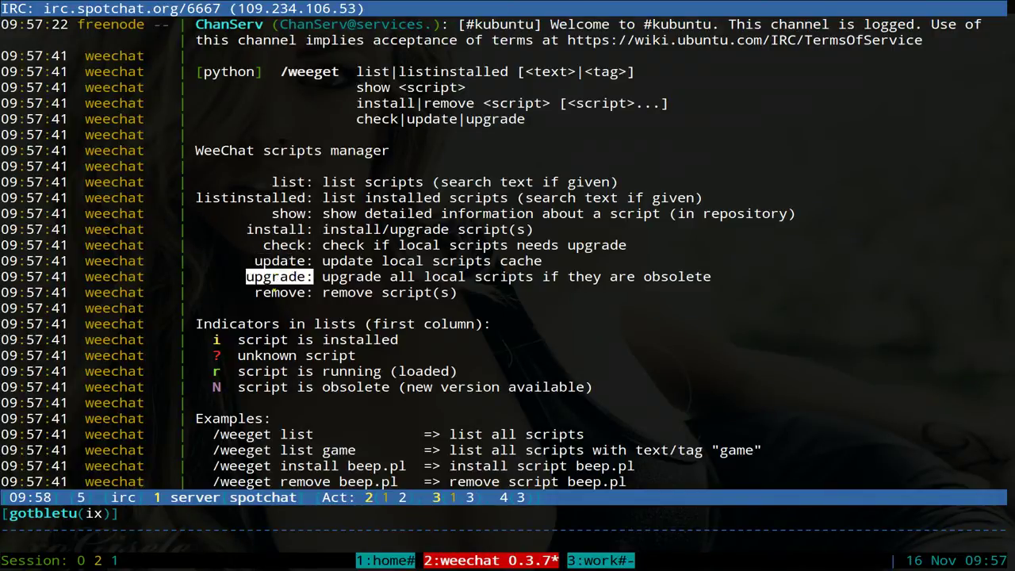
pyautogui.doubleClick(279, 293)
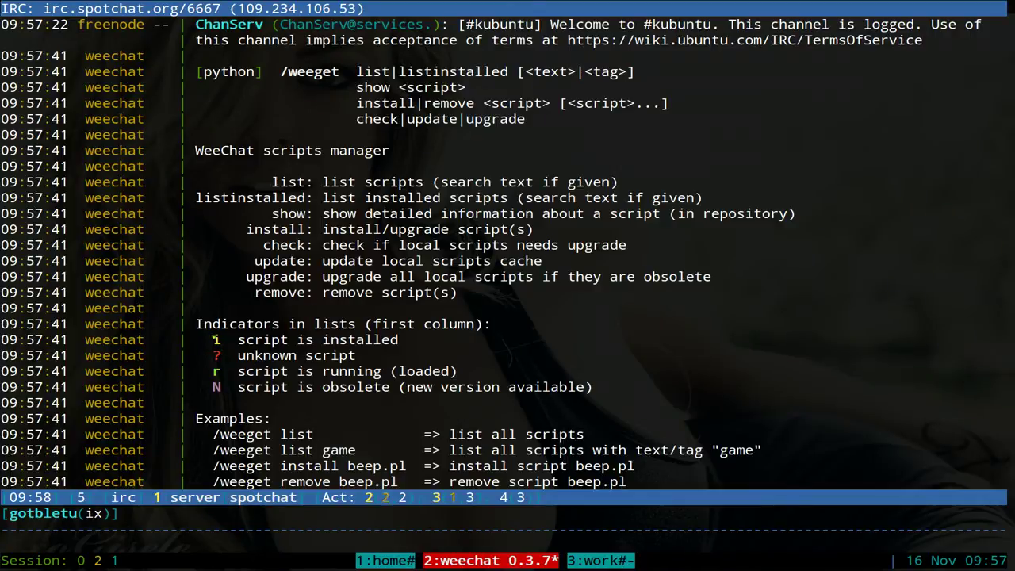
# Examine the list indicators for installed, running and obsolete scripts, and relate the obsolete one to the upgrade subcommand
pyautogui.doubleClick(215, 339)
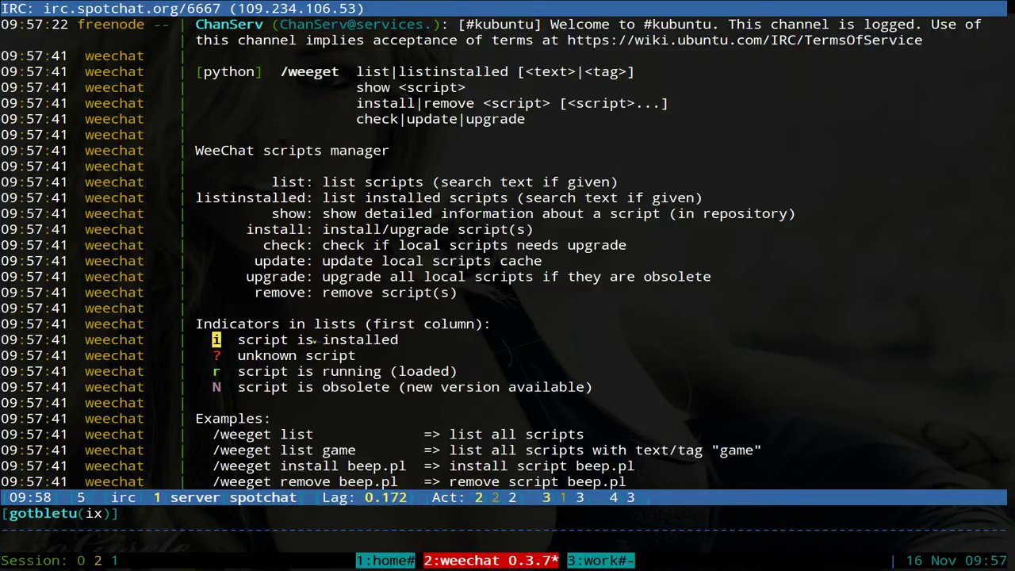
pyautogui.moveTo(215, 371); pyautogui.dragTo(228, 387)
pyautogui.doubleClick(333, 387)
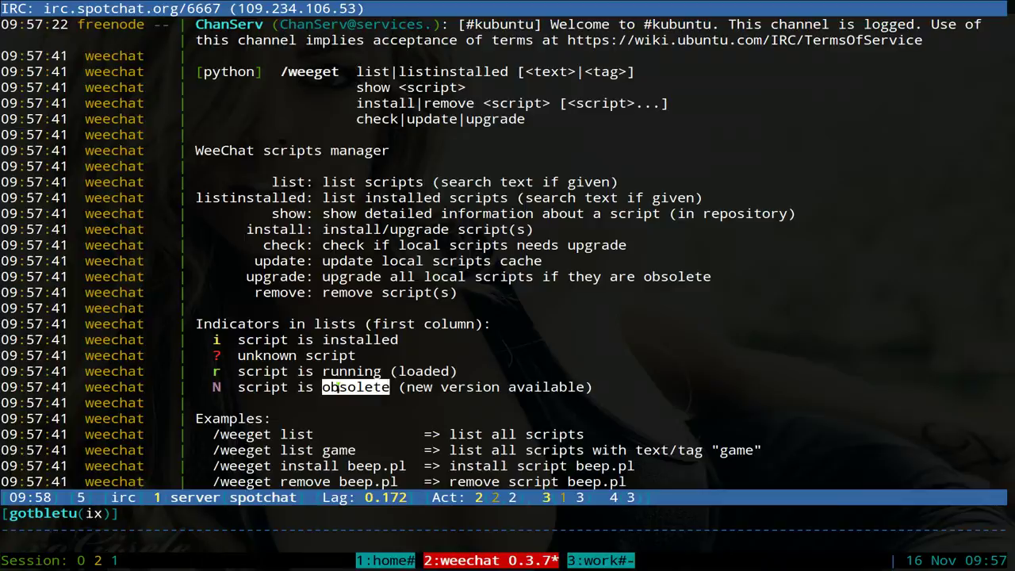
pyautogui.doubleClick(292, 275)
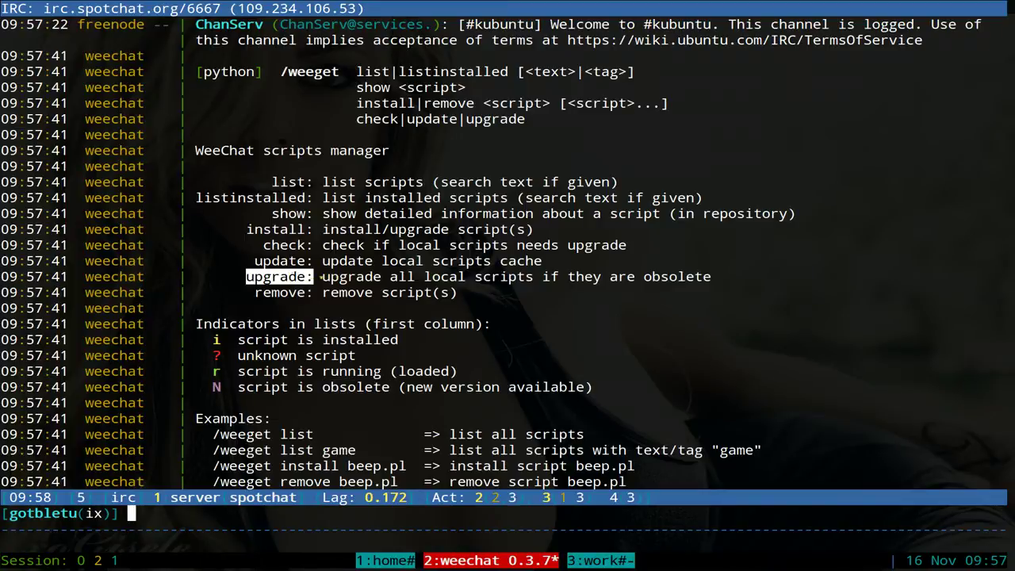
pyautogui.click(354, 293)
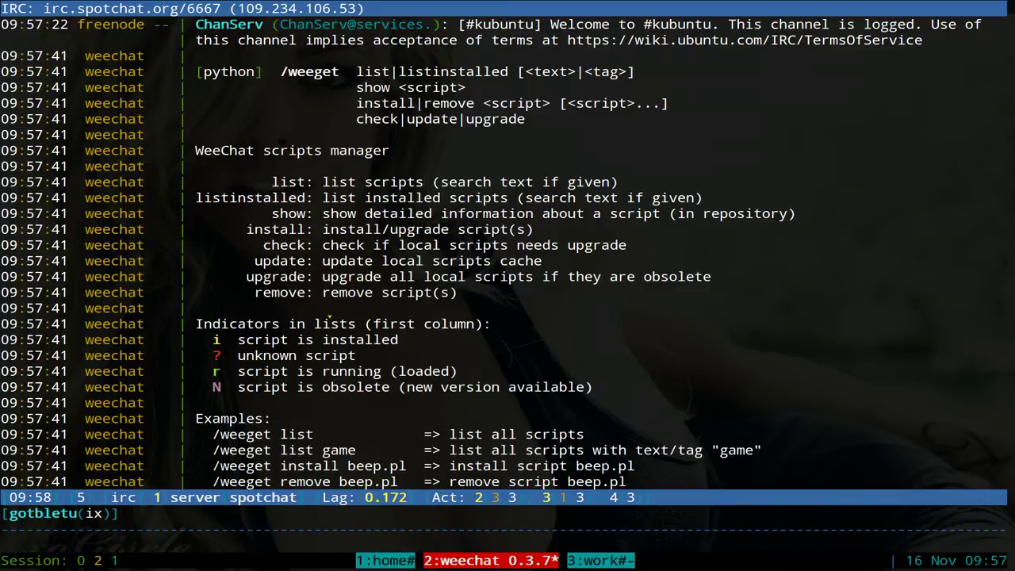
# Check the list example in the help, and run /weeget list to list all available scripts
pyautogui.moveTo(220, 434); pyautogui.dragTo(317, 434)
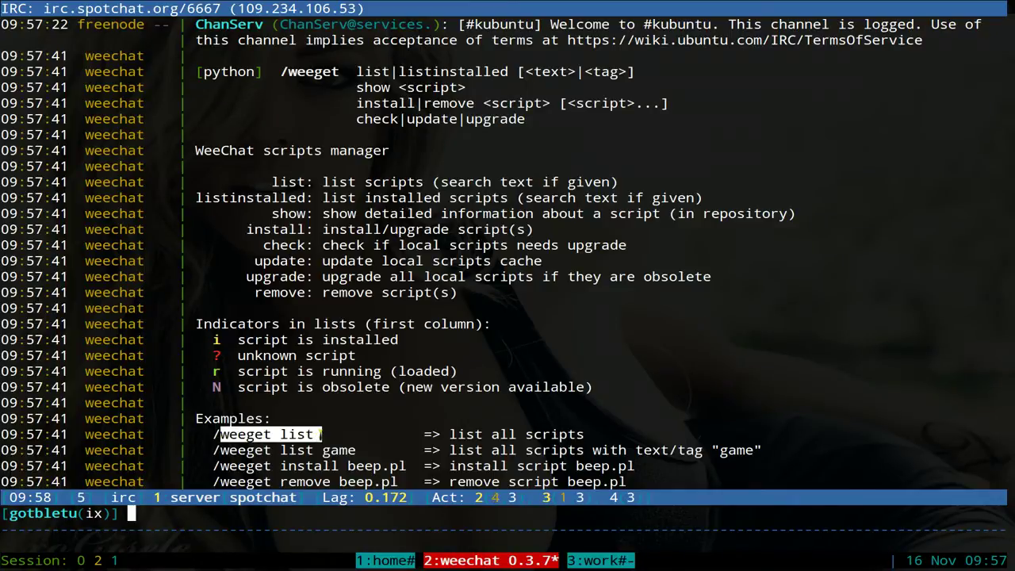
pyautogui.moveTo(449, 434); pyautogui.dragTo(575, 435)
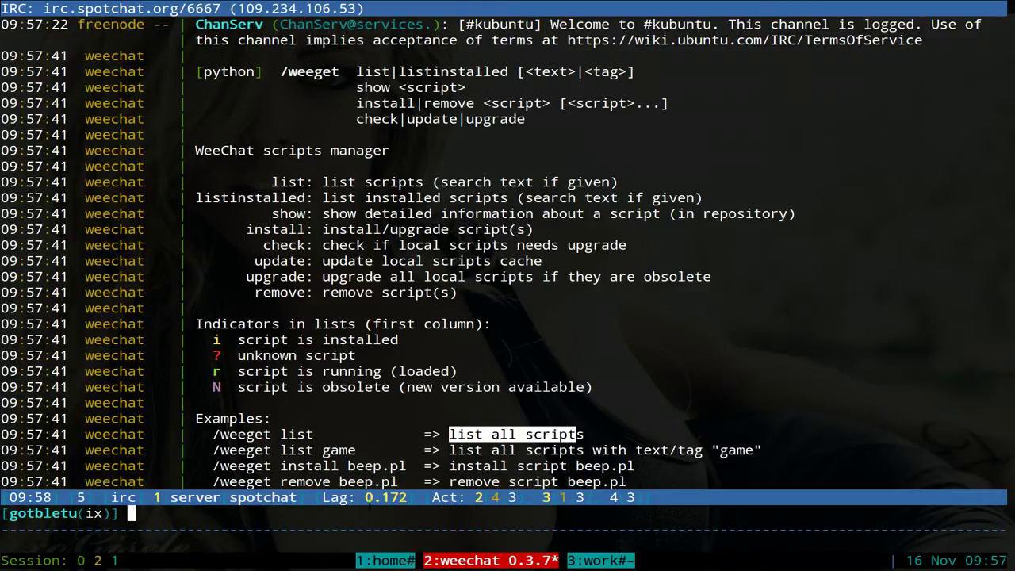
pyautogui.write('/weeget ')
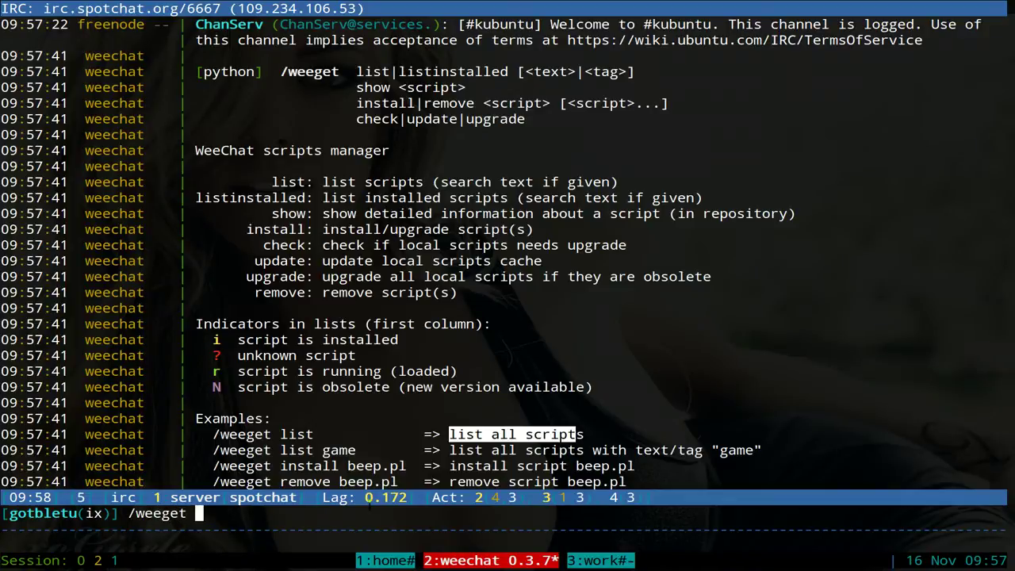
pyautogui.write('list')
pyautogui.press('Return')
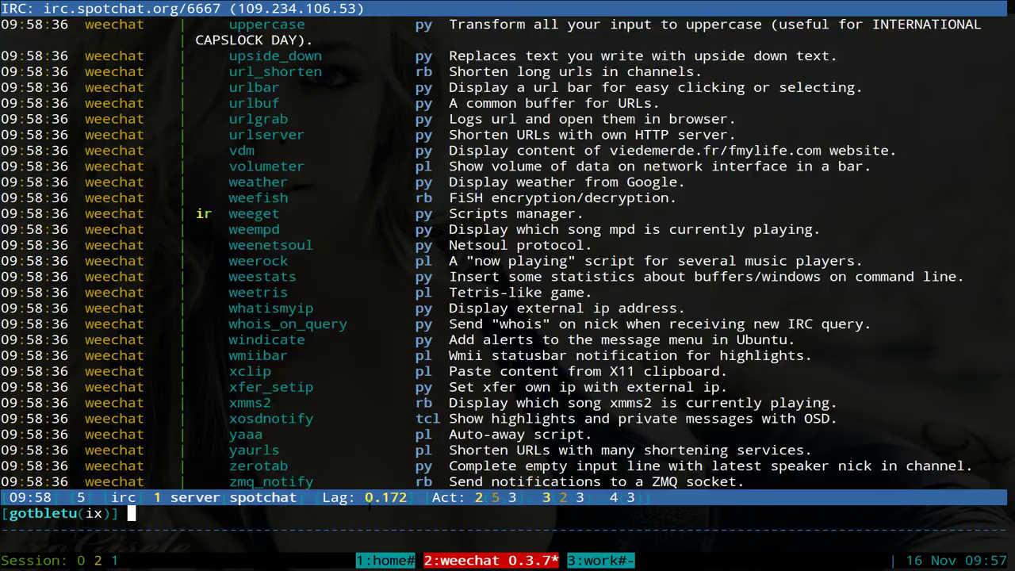
# Browse back through the script list and examine the wrapped descriptions of the mplex, mpris_np and notifo entries
pyautogui.scroll(4, 370, 505)
pyautogui.scroll(17, 369, 505)
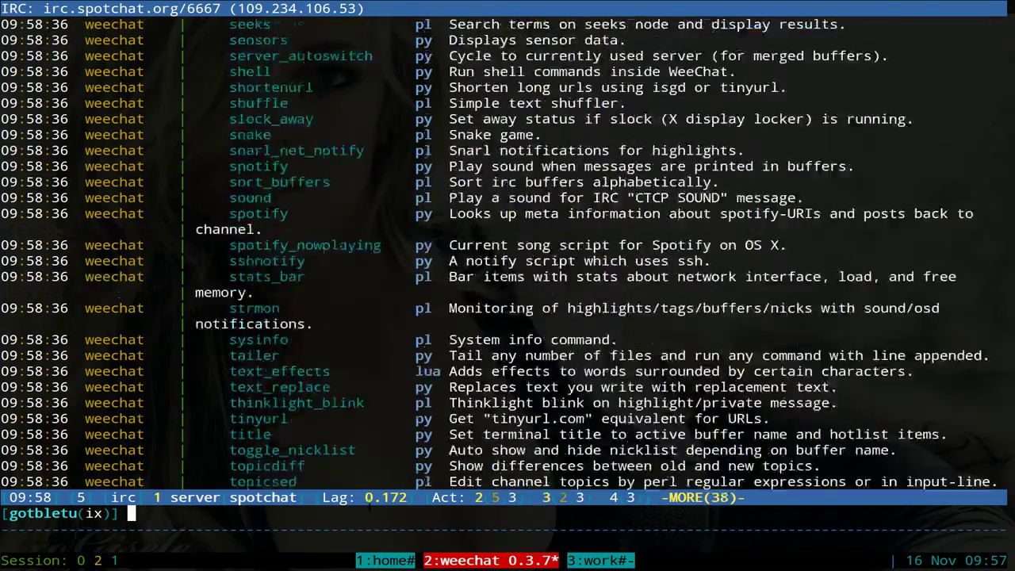
pyautogui.scroll(15, 370, 505)
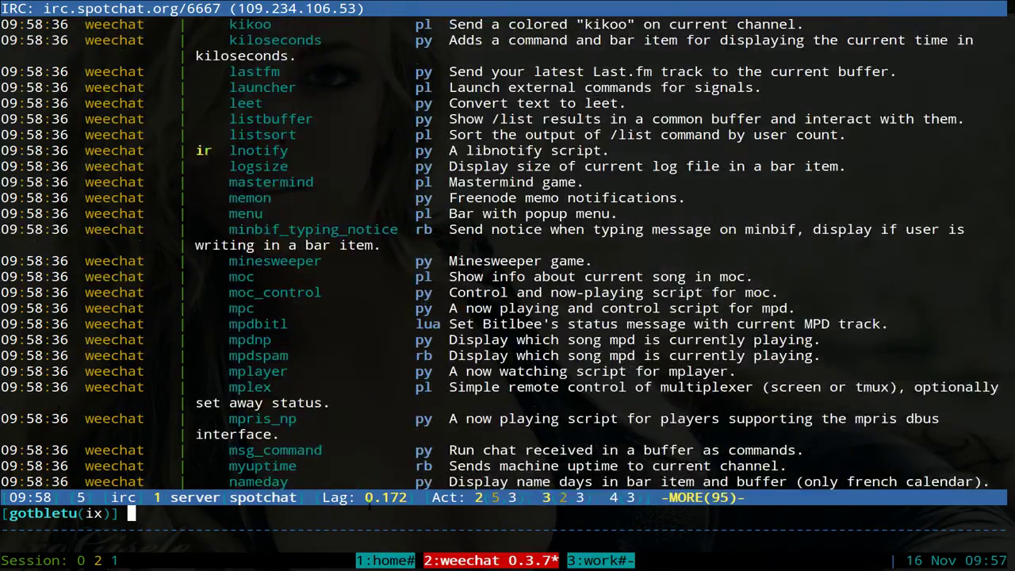
pyautogui.scroll(-5, 369, 507)
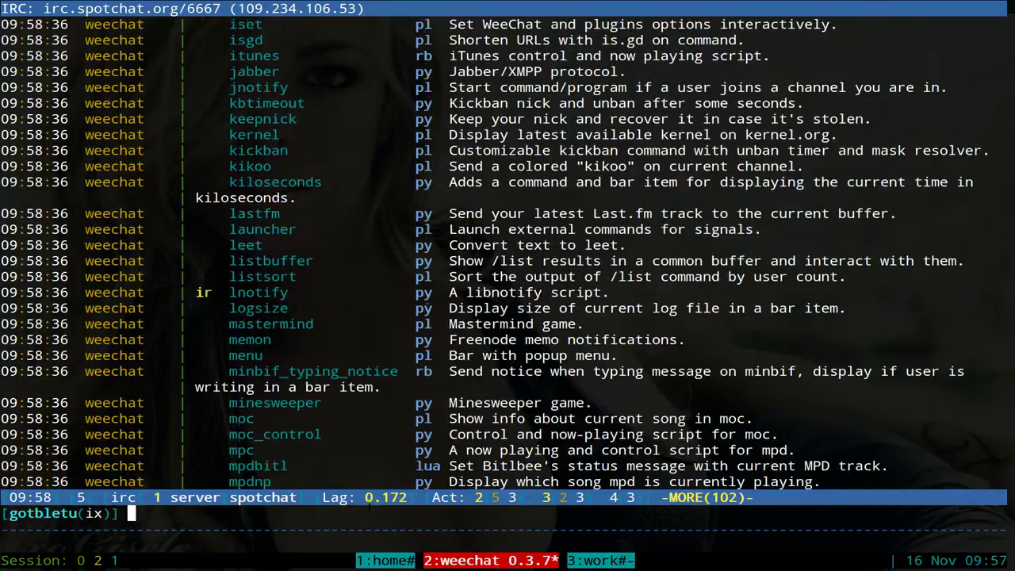
pyautogui.scroll(-4, 370, 507)
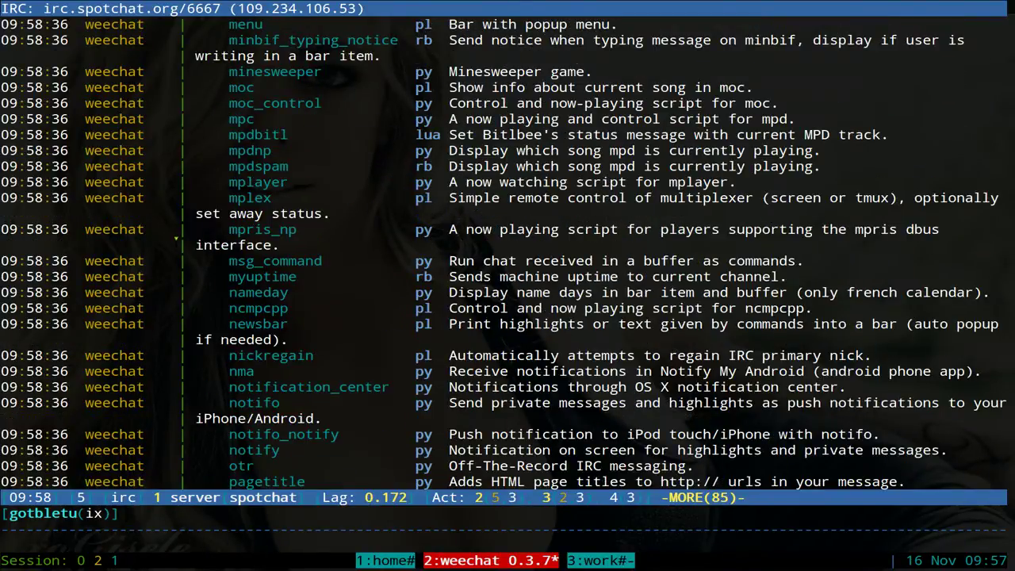
pyautogui.tripleClick(201, 215)
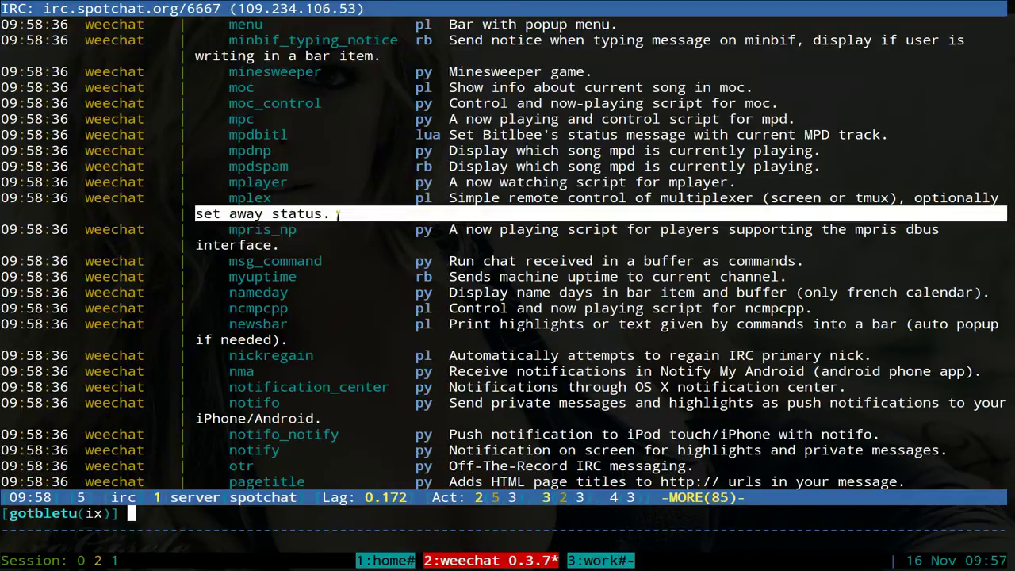
pyautogui.doubleClick(209, 246)
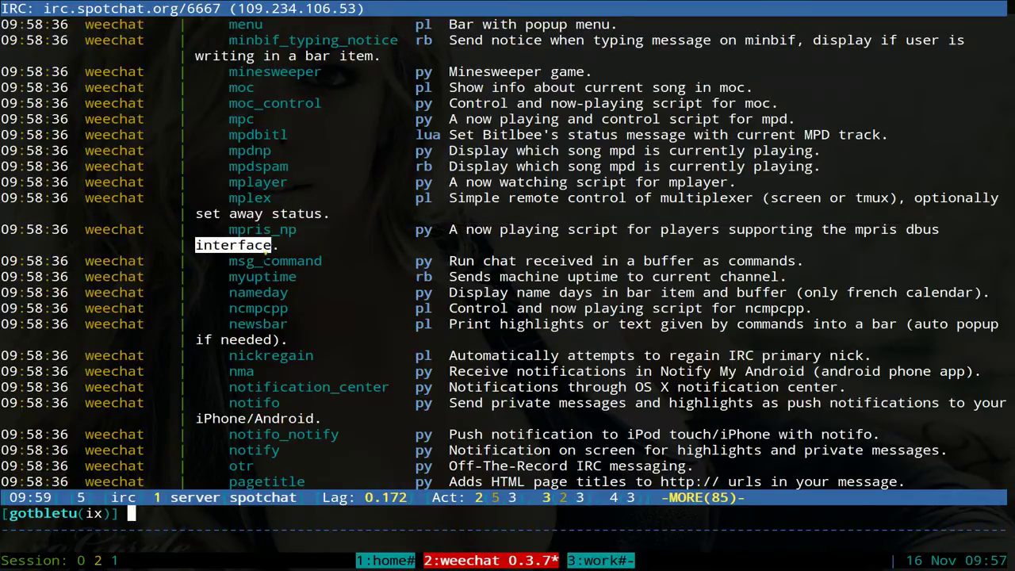
pyautogui.moveTo(197, 417); pyautogui.dragTo(314, 418)
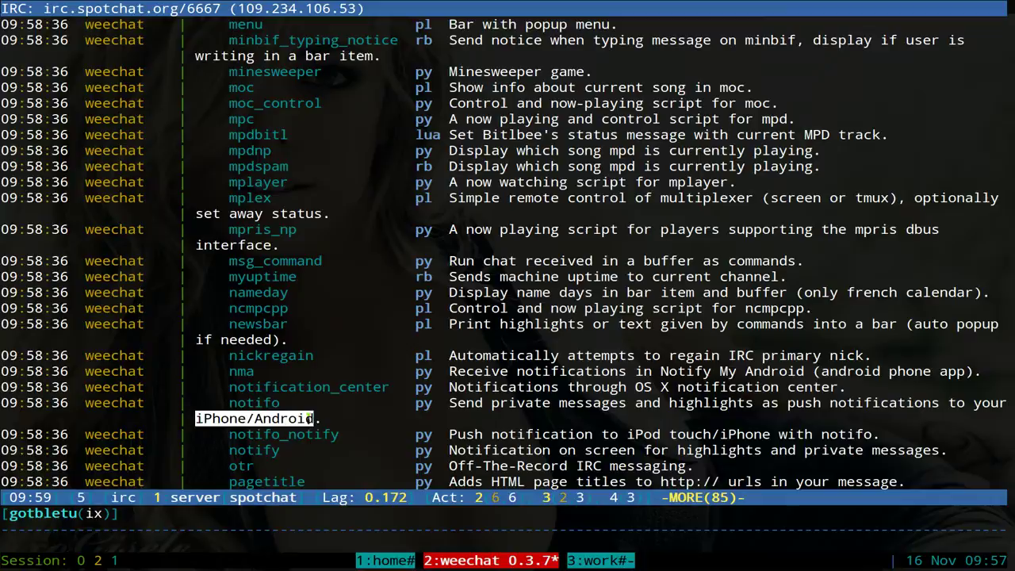
# Browse the rest of the script list to its end, examining the entries from spotify, stats_bar and strmon to topicdiff
pyautogui.scroll(-10, 313, 406)
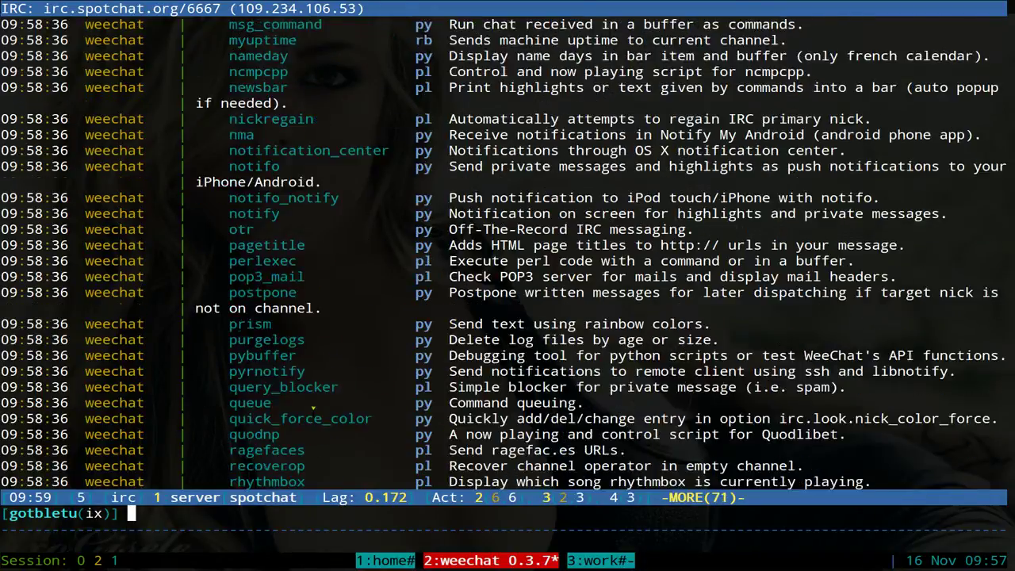
pyautogui.scroll(-8, 313, 405)
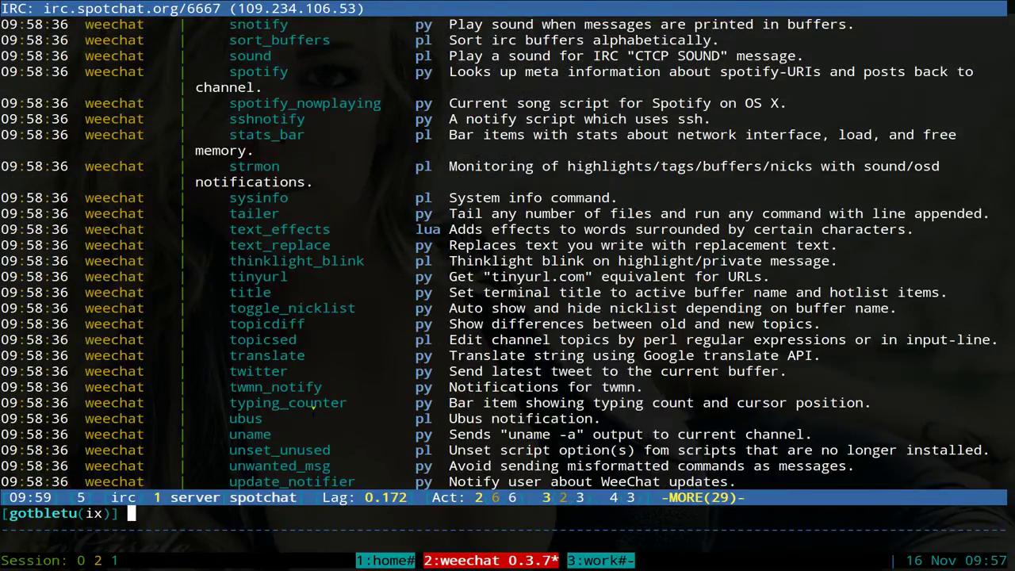
pyautogui.doubleClick(222, 88)
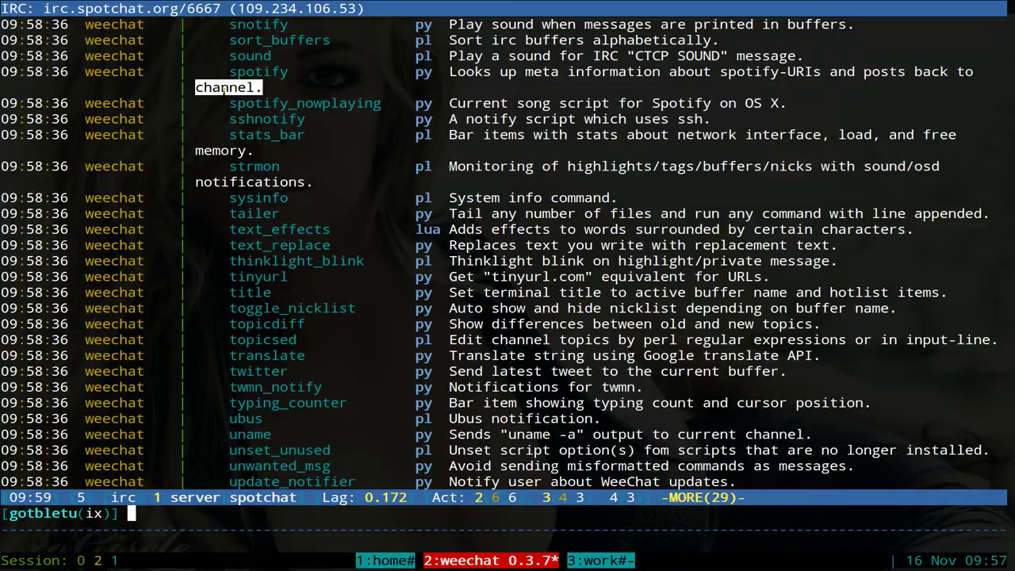
pyautogui.doubleClick(215, 151)
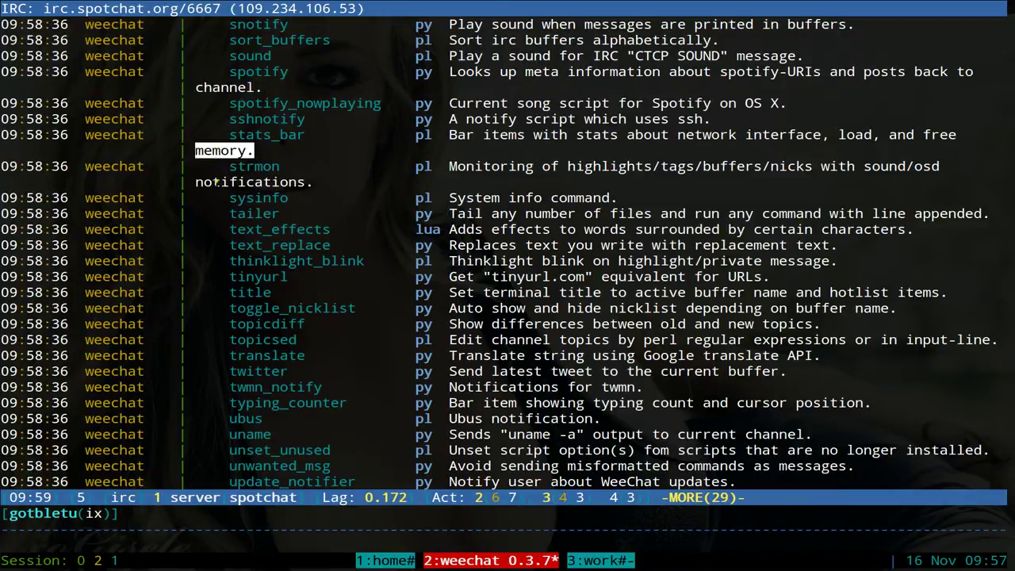
pyautogui.doubleClick(215, 181)
pyautogui.moveTo(231, 213); pyautogui.dragTo(380, 326)
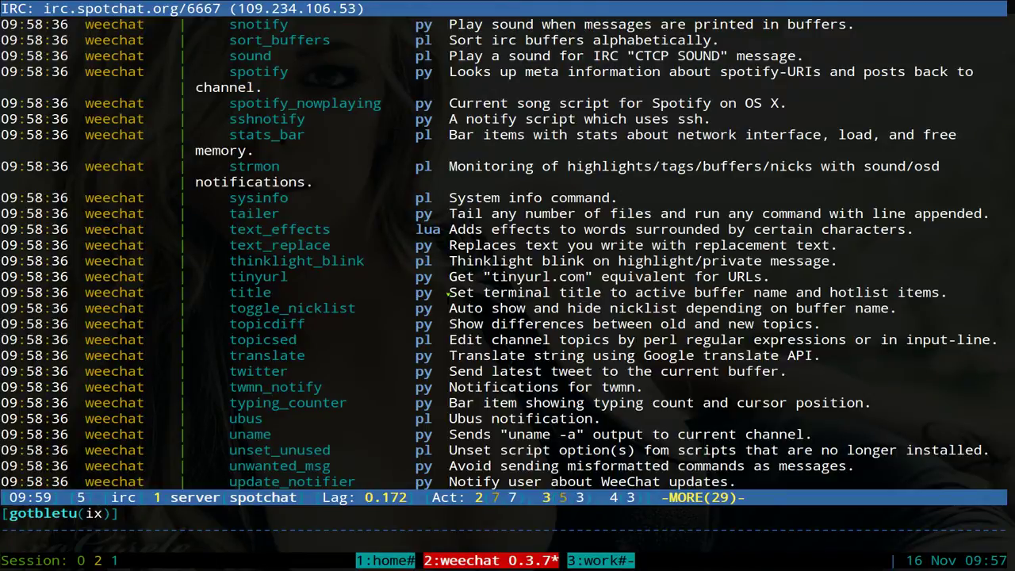
pyautogui.scroll(-10, 449, 293)
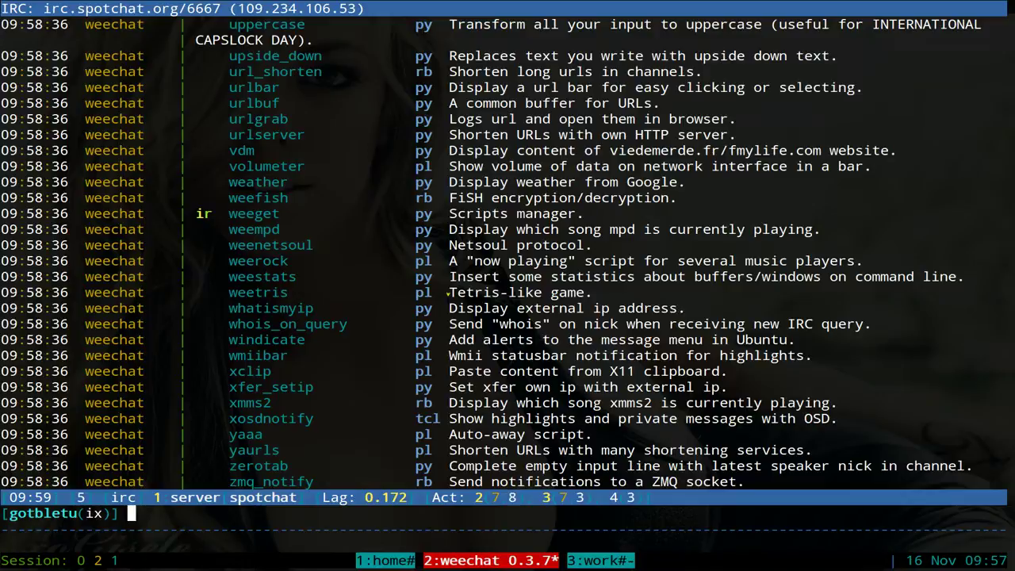
# Search the available scripts for the term music with /weeget list music and look over the matching entries
pyautogui.press('Up')
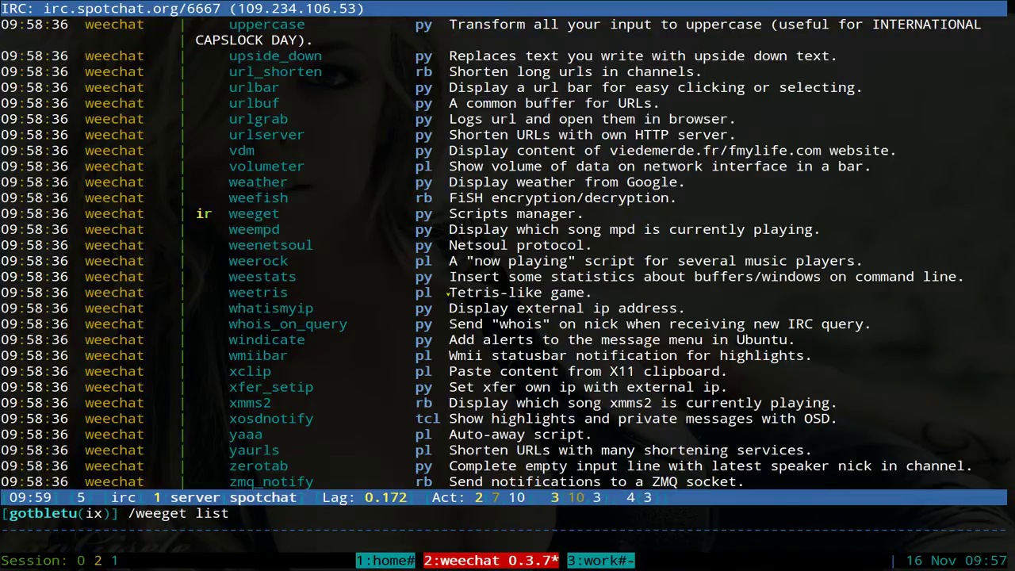
pyautogui.write('music')
pyautogui.press('Return')
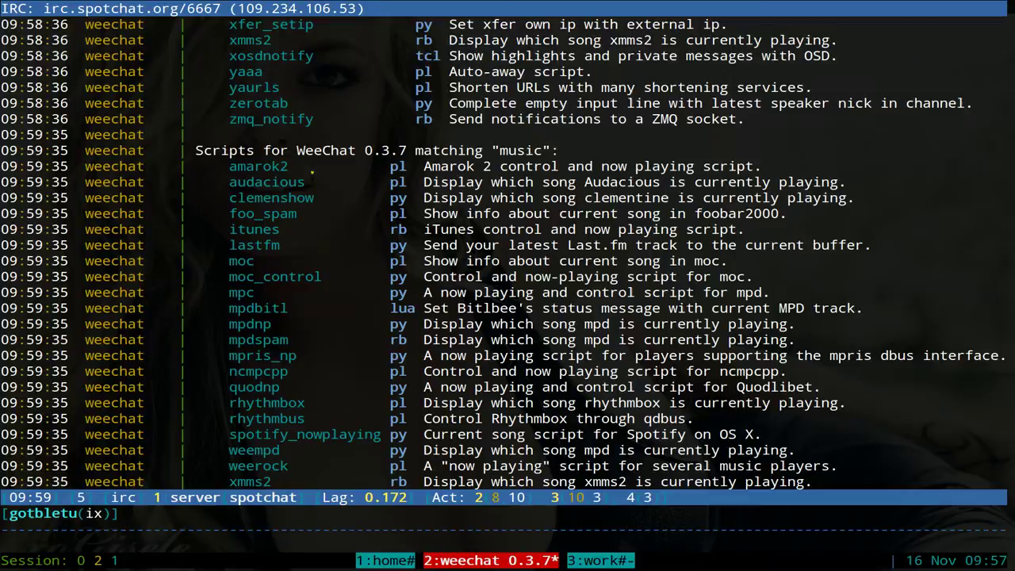
pyautogui.moveTo(255, 165); pyautogui.dragTo(444, 466)
# Search the available scripts for the term game with /weeget list game
pyautogui.press('Up')
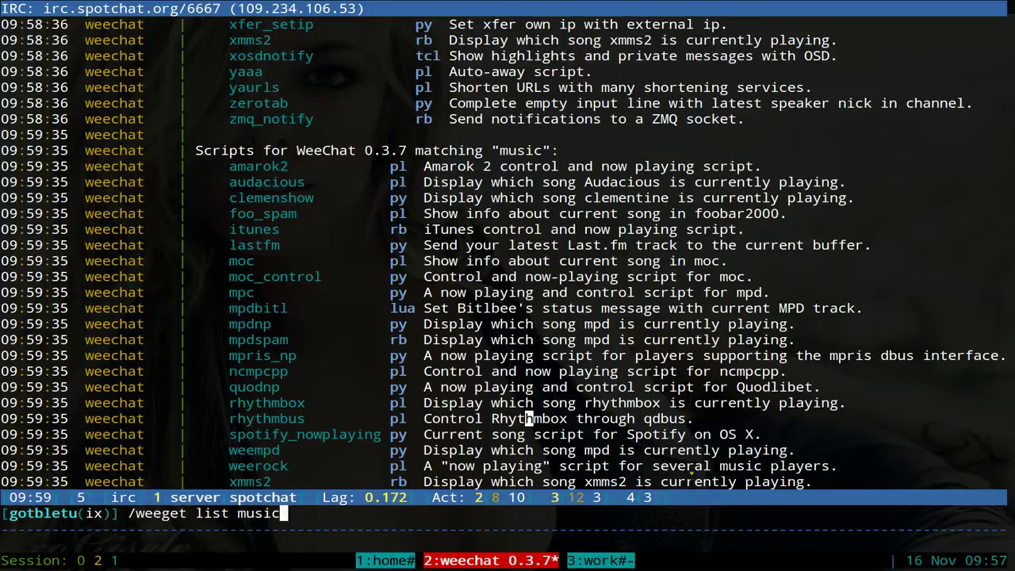
pyautogui.press('BackSpace')
pyautogui.press('BackSpace')
pyautogui.press('BackSpace')
pyautogui.press('BackSpace')
pyautogui.press('BackSpace')
pyautogui.write('game')
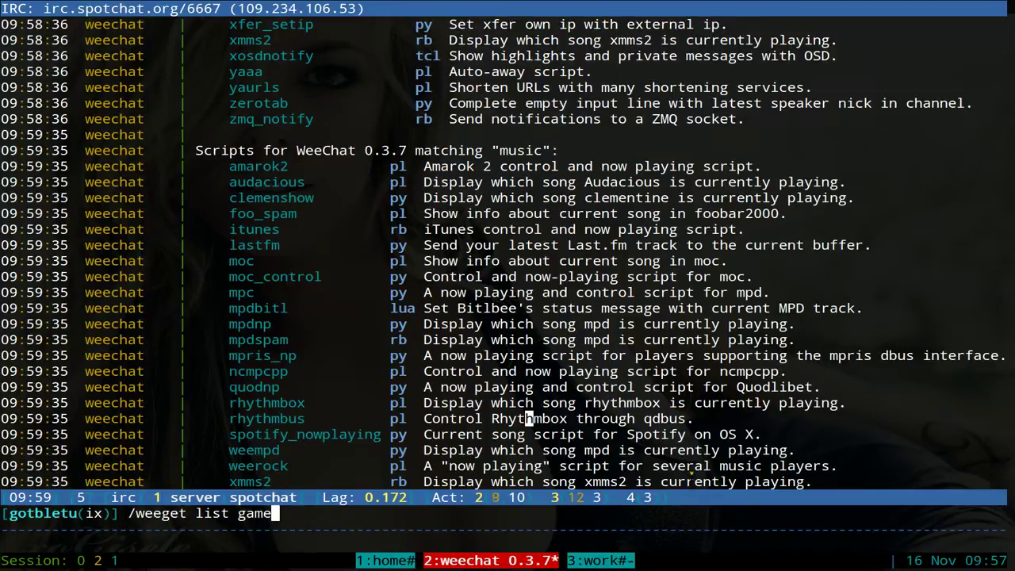
pyautogui.press('Return')
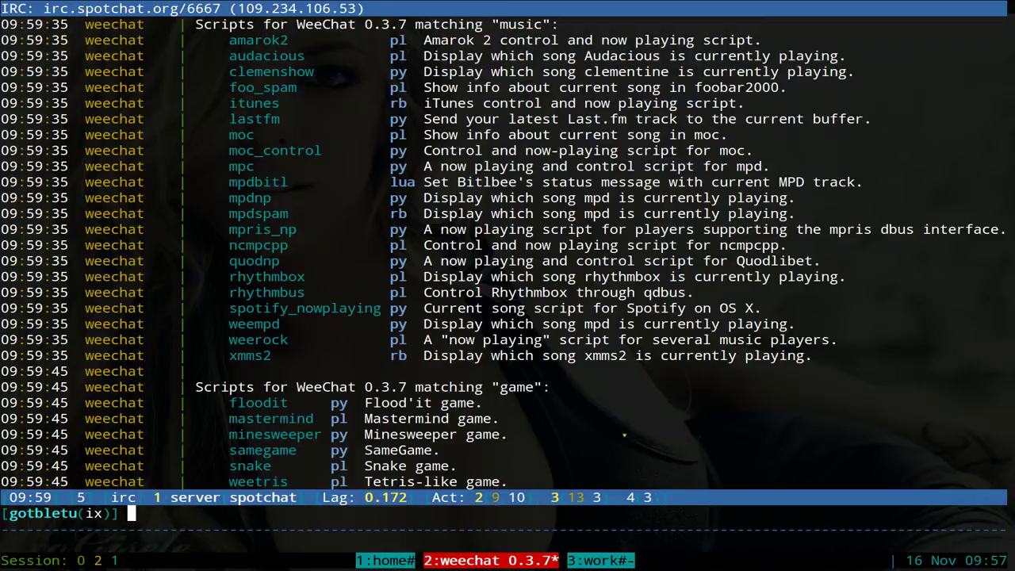
# List the scripts already installed with /weeget listinstalled
pyautogui.press('Up')
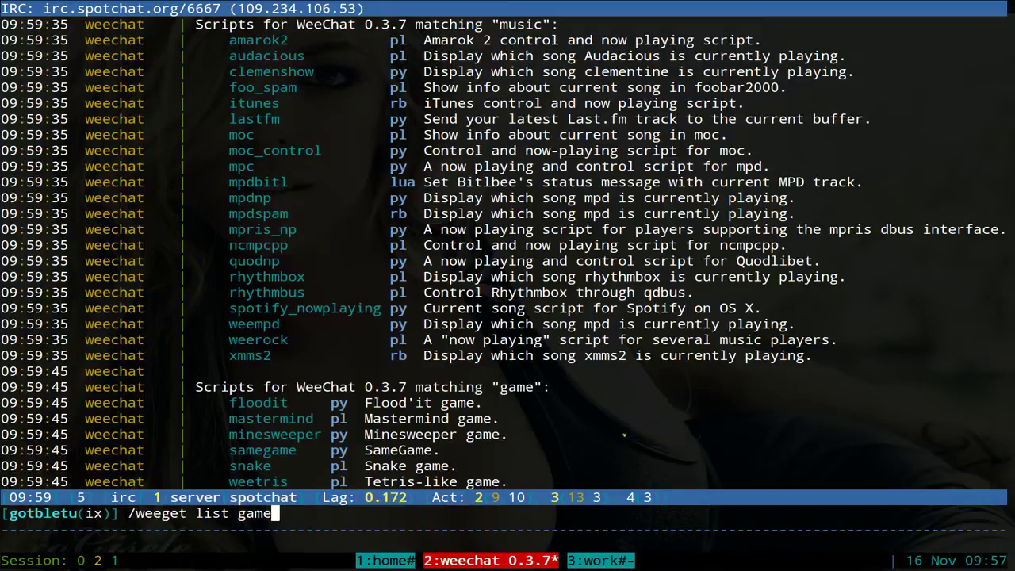
pyautogui.press('BackSpace')
pyautogui.press('BackSpace')
pyautogui.press('BackSpace')
pyautogui.press('BackSpace')
pyautogui.press('BackSpace')
pyautogui.write('installed')
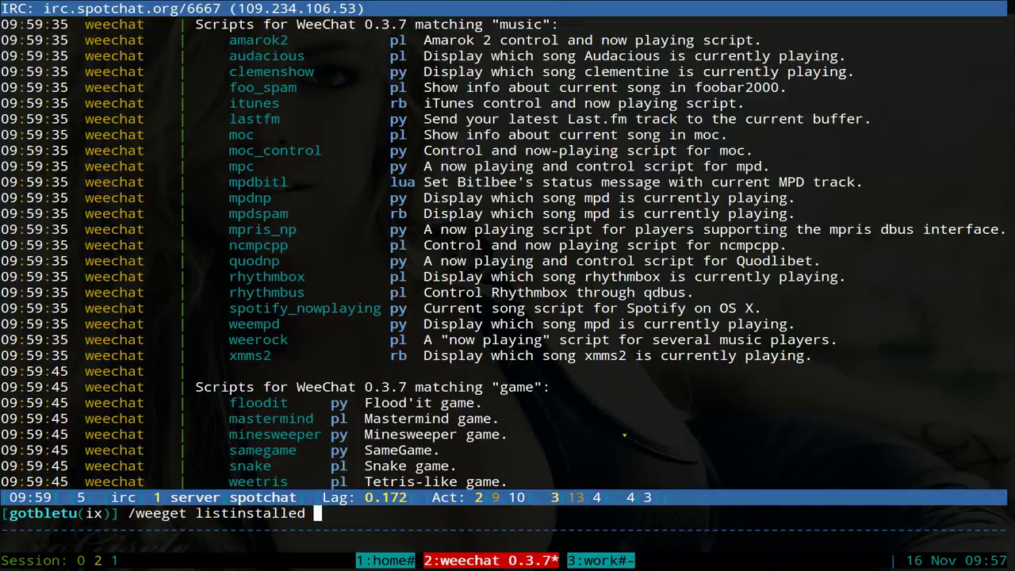
pyautogui.press('Return')
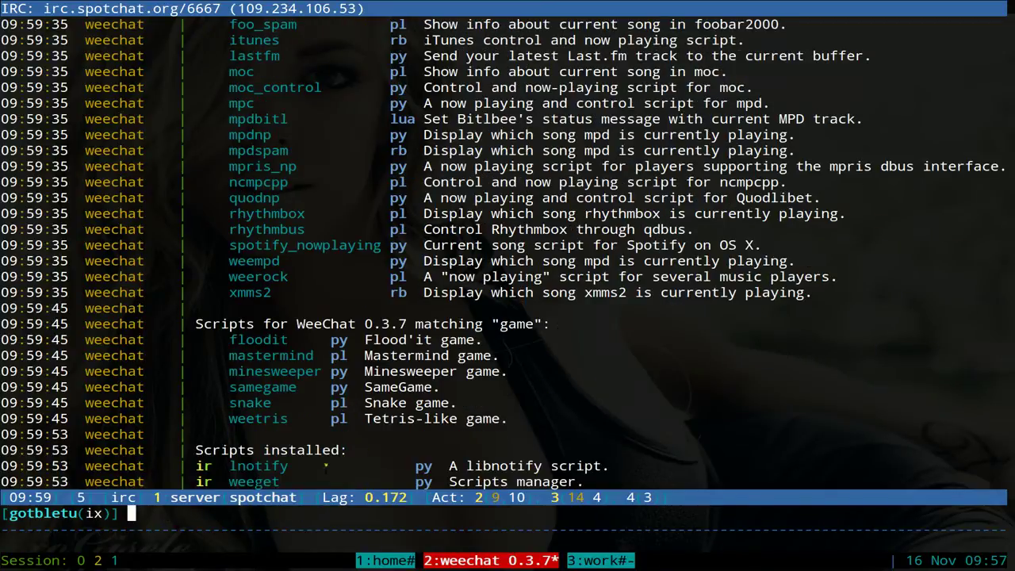
# Examine the lnotify and weeget entries in the list of installed scripts
pyautogui.moveTo(227, 467); pyautogui.dragTo(297, 475)
pyautogui.click(272, 481)
pyautogui.doubleClick(260, 467)
pyautogui.click(255, 482)
pyautogui.doubleClick(255, 482)
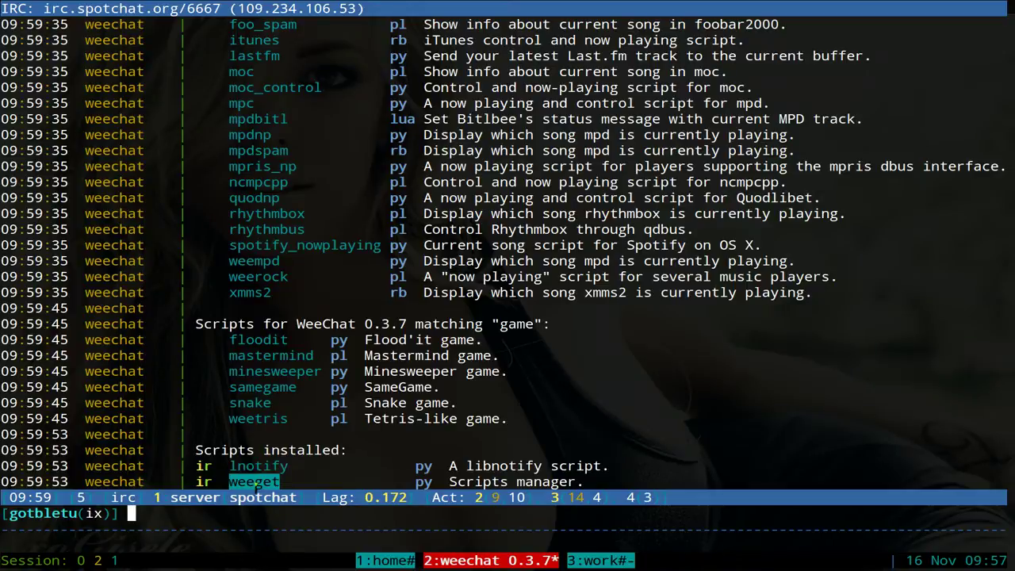
pyautogui.click(370, 479)
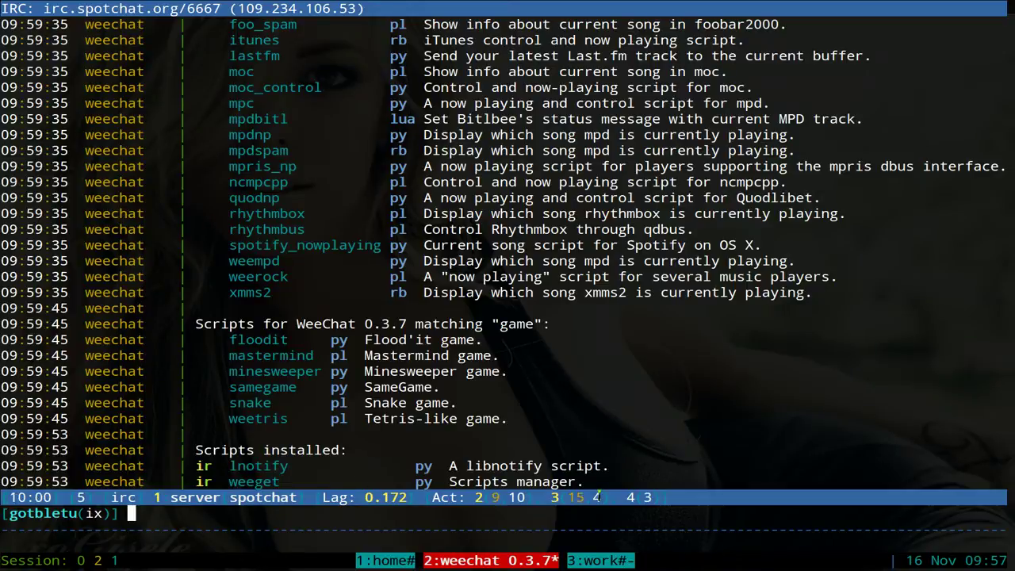
# Pick the snake script from the game search results and install it with /weeget install snake.pl
pyautogui.doubleClick(255, 404)
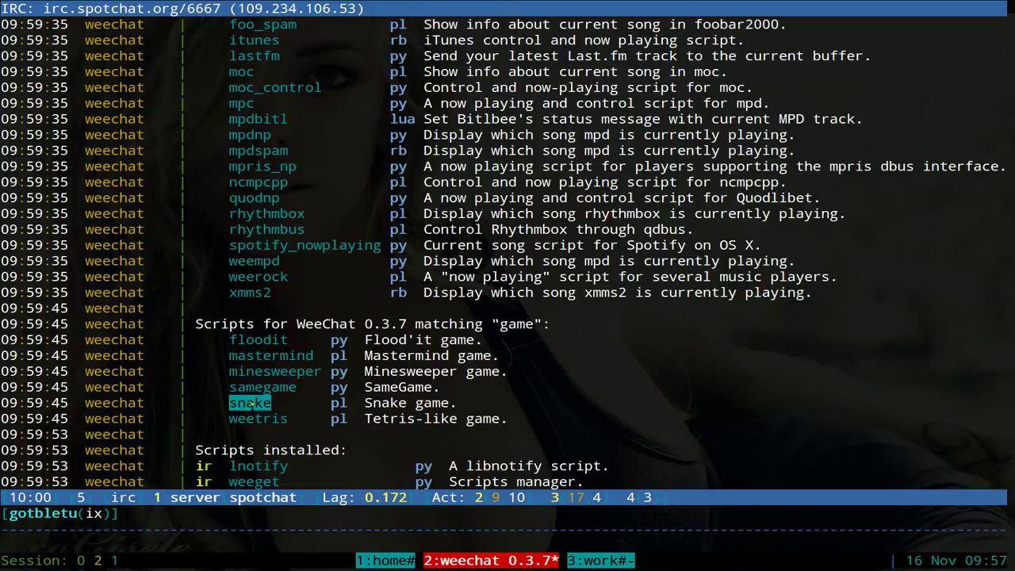
pyautogui.click(321, 413)
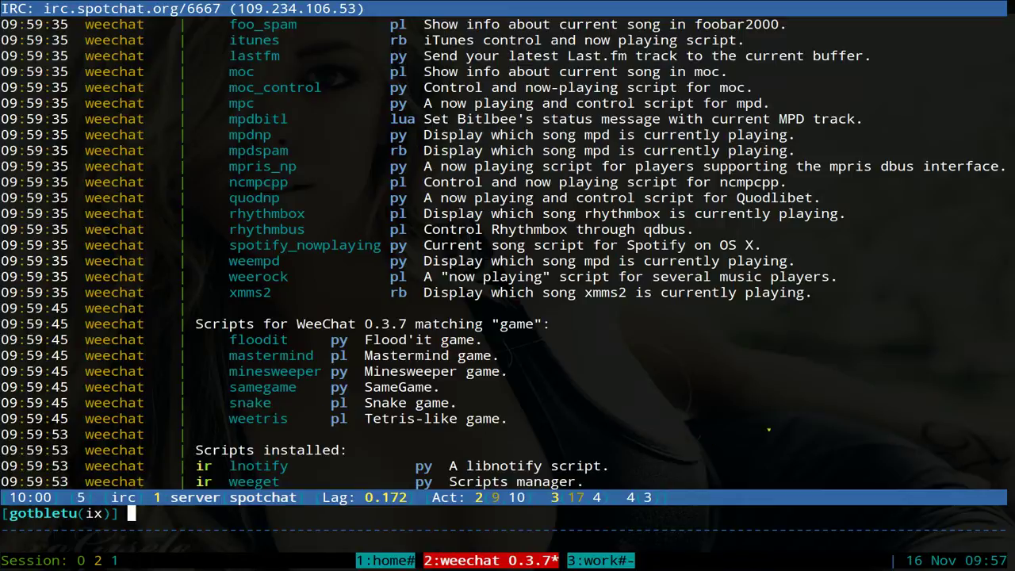
pyautogui.write('/weeget install ')
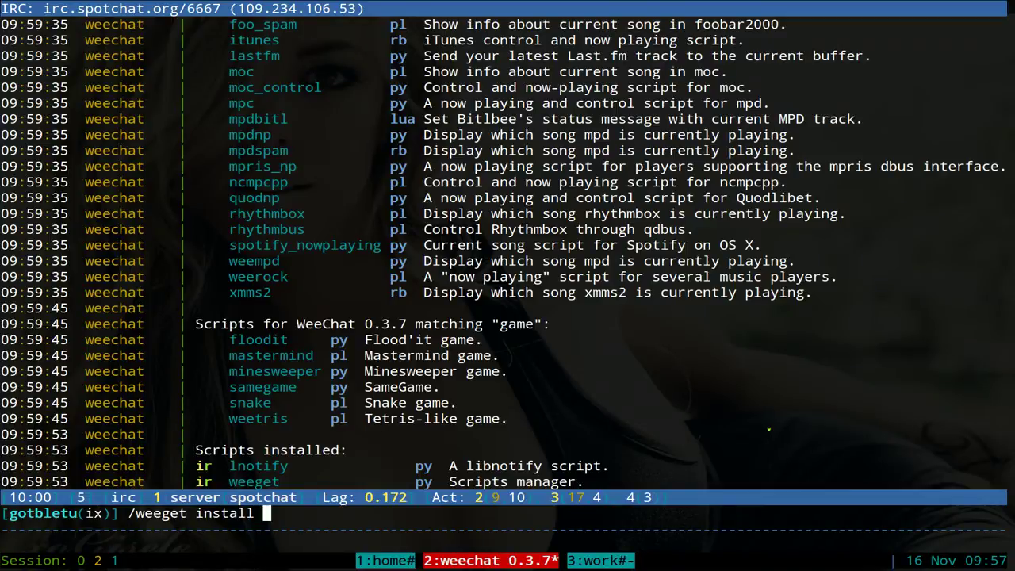
pyautogui.write('snake.pl')
pyautogui.press('Return')
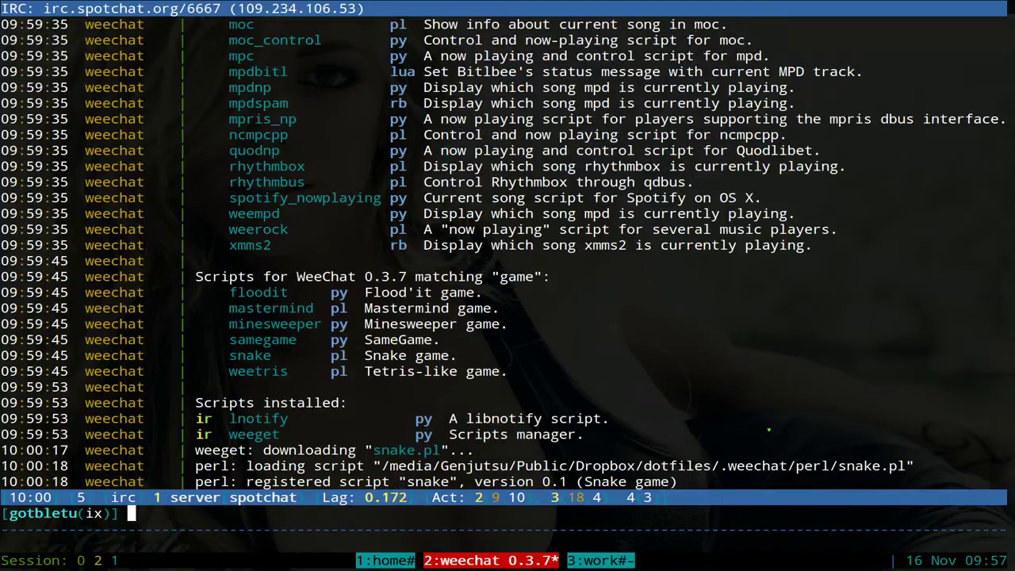
# Rerun /weeget listinstalled and check the list for the snake entry
pyautogui.press('Up')
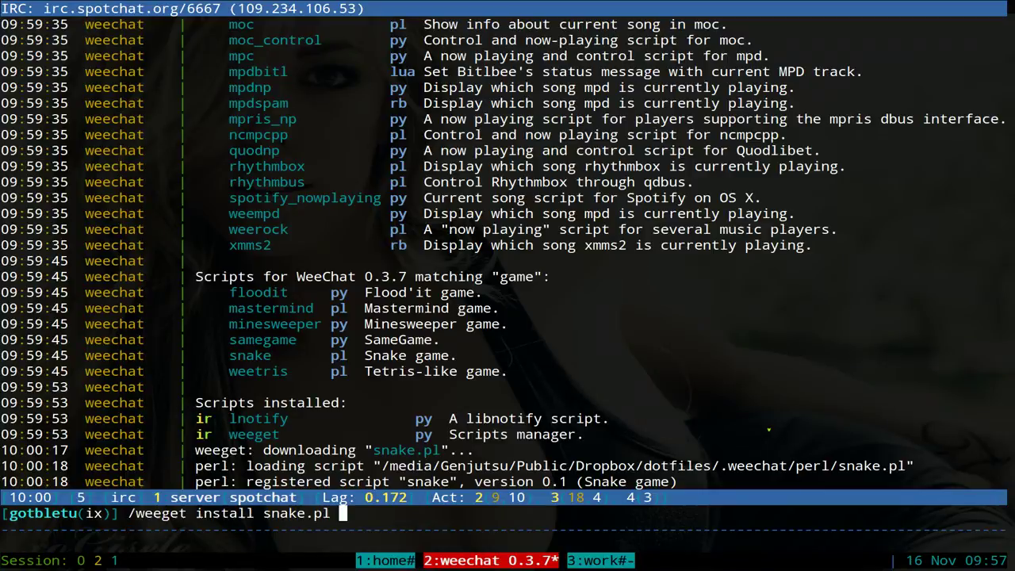
pyautogui.press('Up')
pyautogui.press('Return')
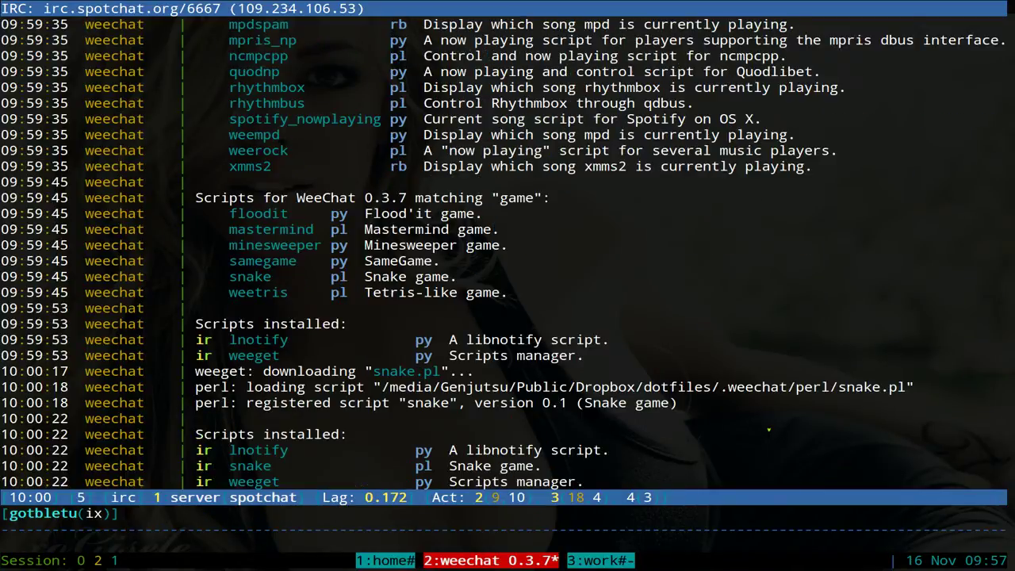
pyautogui.moveTo(204, 466); pyautogui.dragTo(520, 466)
# Try out the Snake game with /snake, steering the snake around the board, and quit the game
pyautogui.write('/snake')
pyautogui.press('Return')
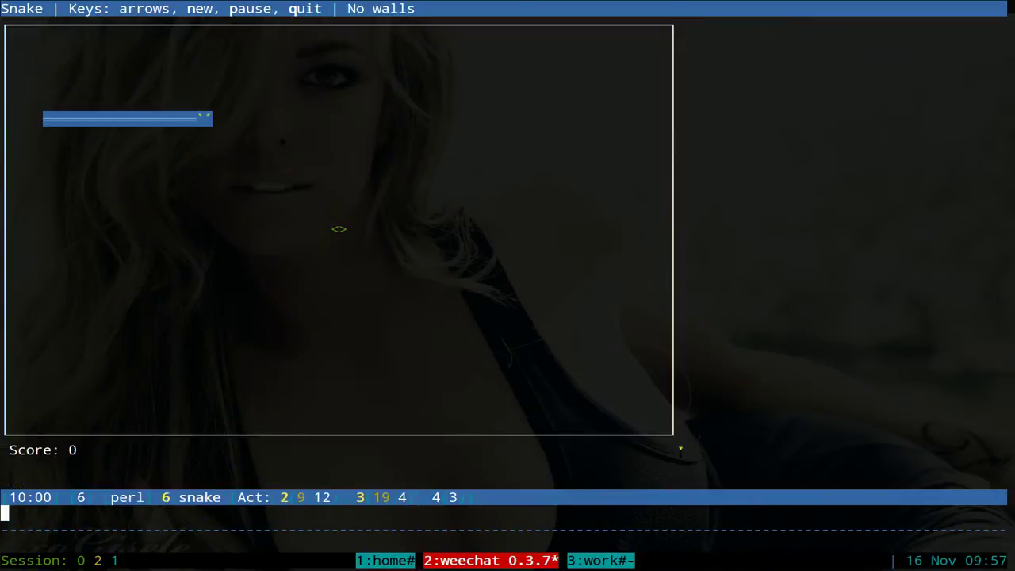
pyautogui.press('Down')
pyautogui.press('Left')
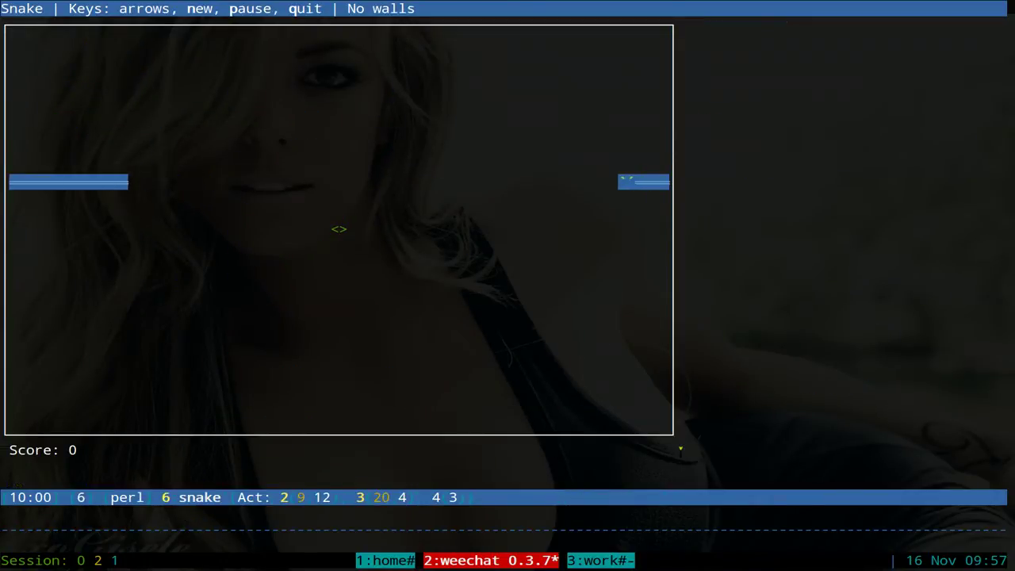
pyautogui.press('Down')
pyautogui.press('Left')
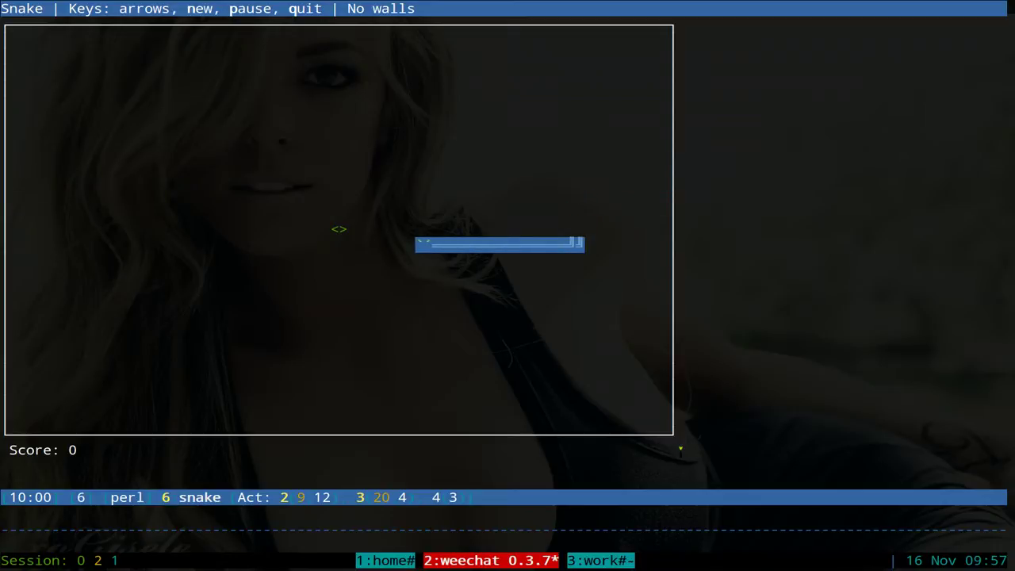
pyautogui.press('Up')
pyautogui.press('Left')
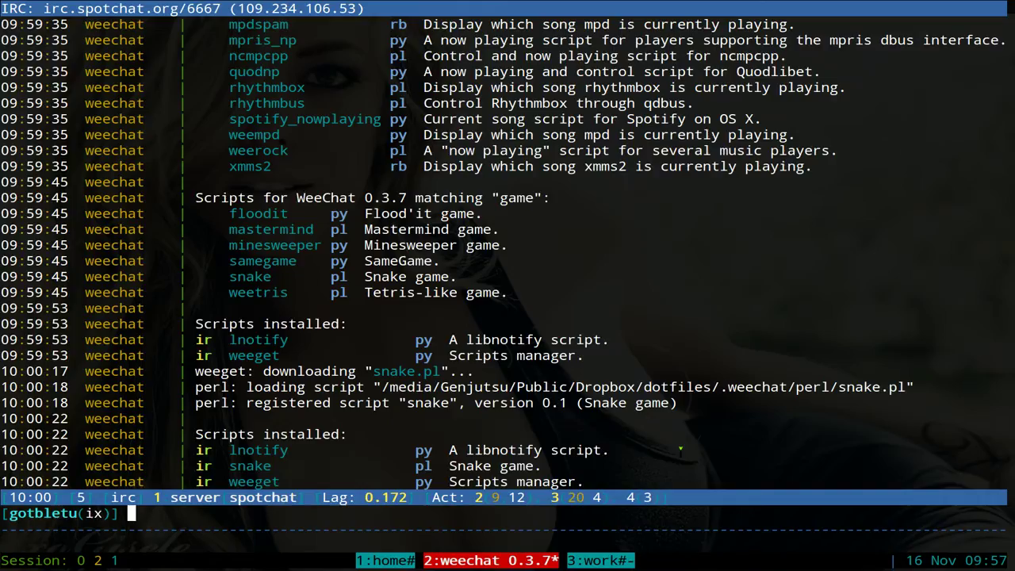
pyautogui.press('q')
# Remove the snake script with /weeget remove snake.pl
pyautogui.write('/weeg')
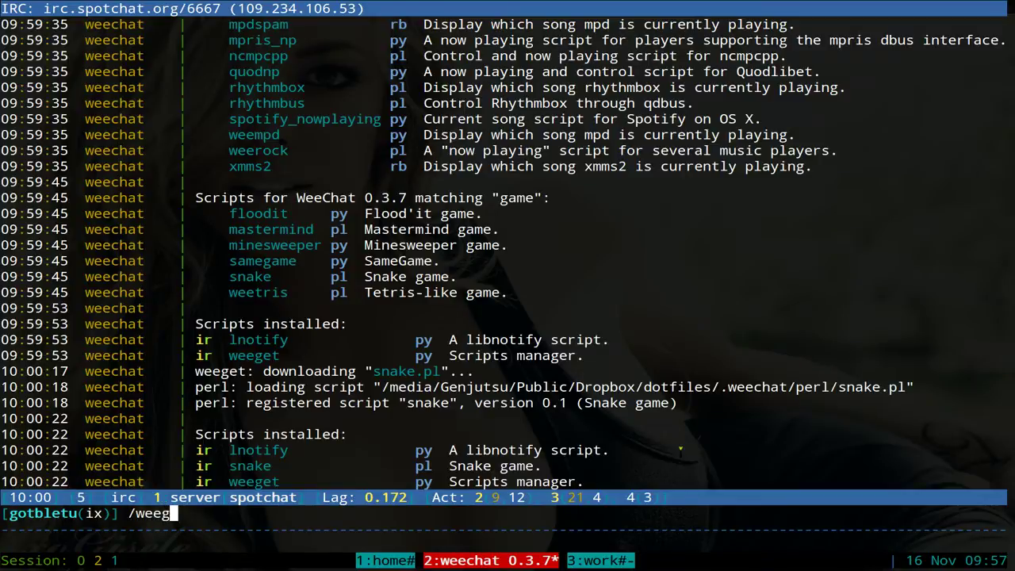
pyautogui.press('Tab')
pyautogui.write('remove ')
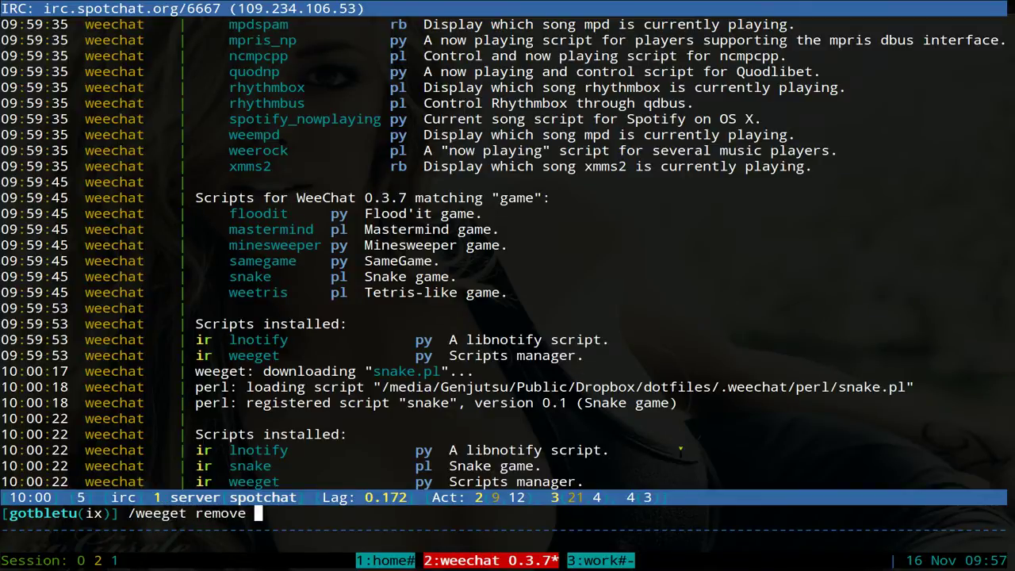
pyautogui.write('s')
pyautogui.press('Tab')
pyautogui.press('Return')
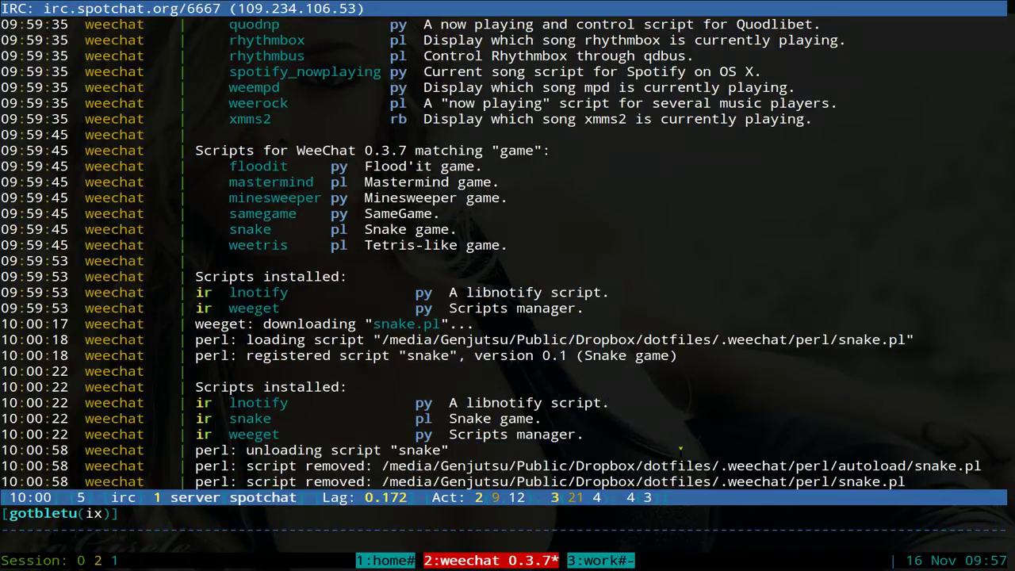
# Run /weeget listinstalled again and check which scripts are still installed after the removal
pyautogui.press('Up')
pyautogui.press('Up')
pyautogui.press('Up')
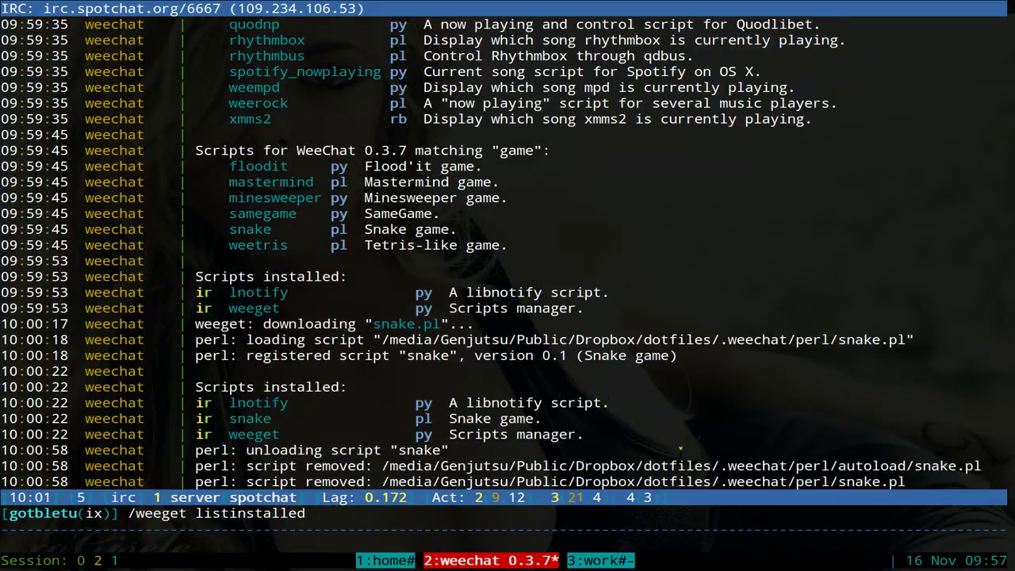
pyautogui.press('Return')
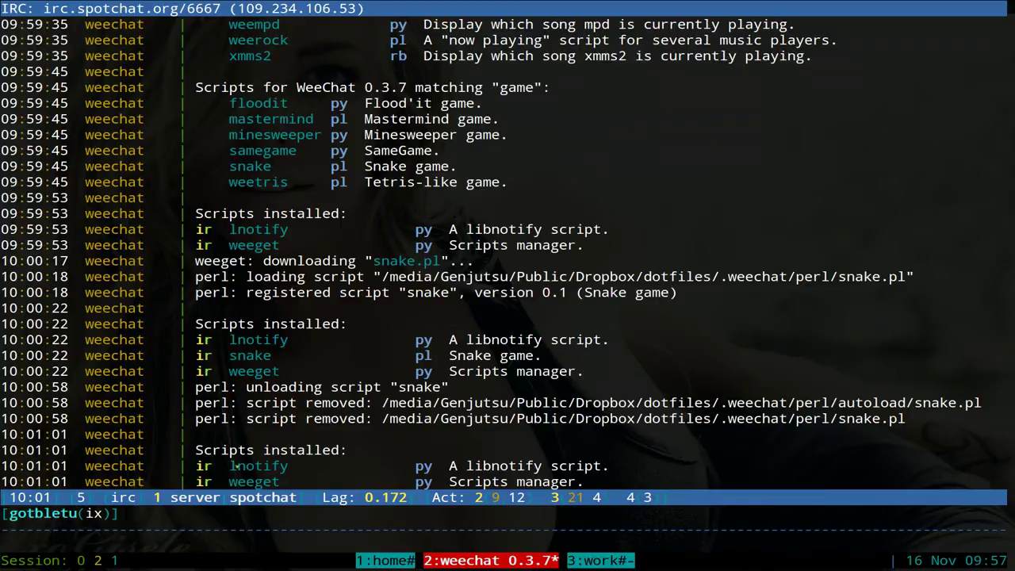
pyautogui.moveTo(228, 481); pyautogui.dragTo(624, 454)
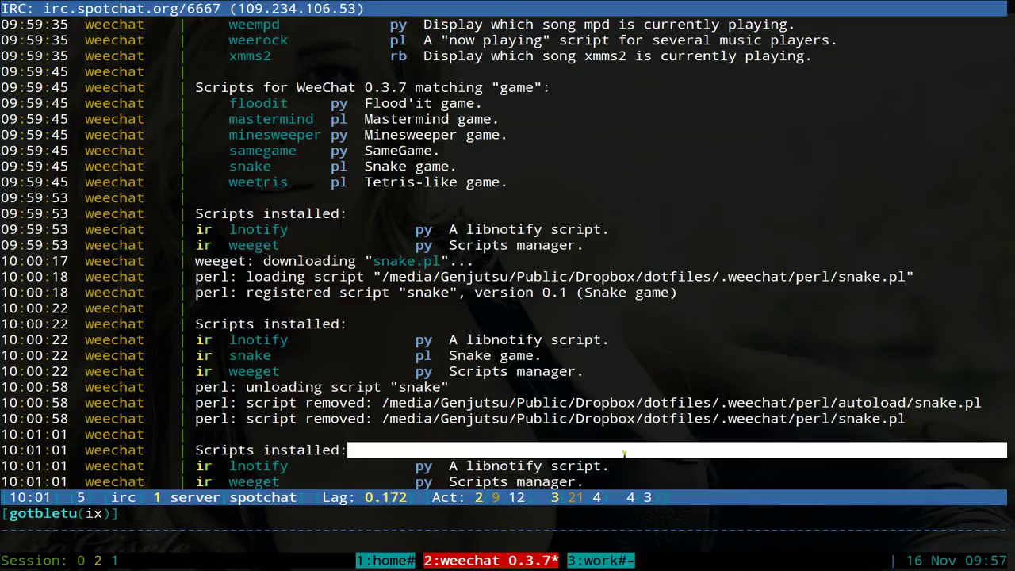
pyautogui.click(548, 414)
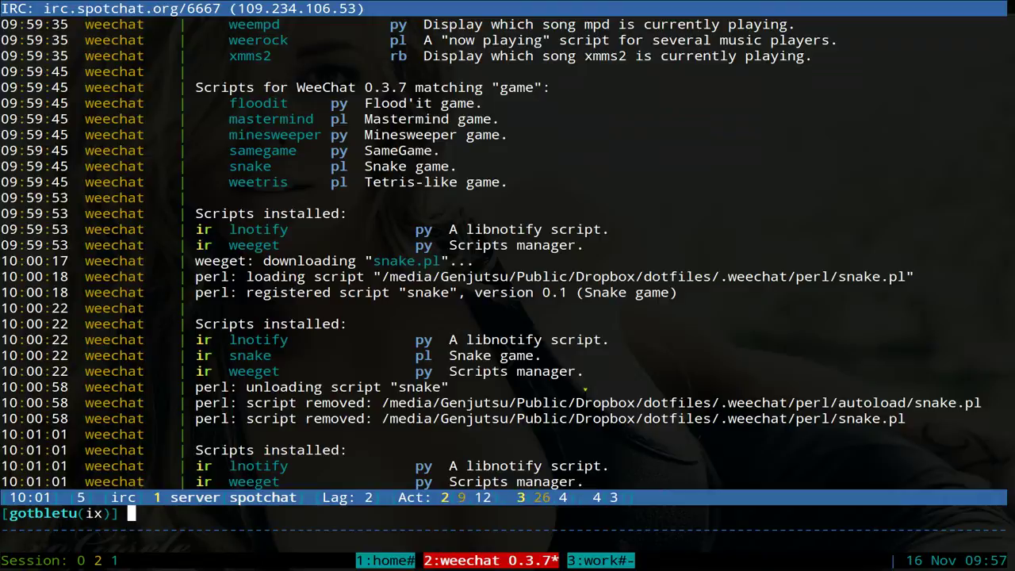
# List all available scripts with /weeget list and examine the language extensions of whatismyip, weetris and weefish
pyautogui.write('/weeg')
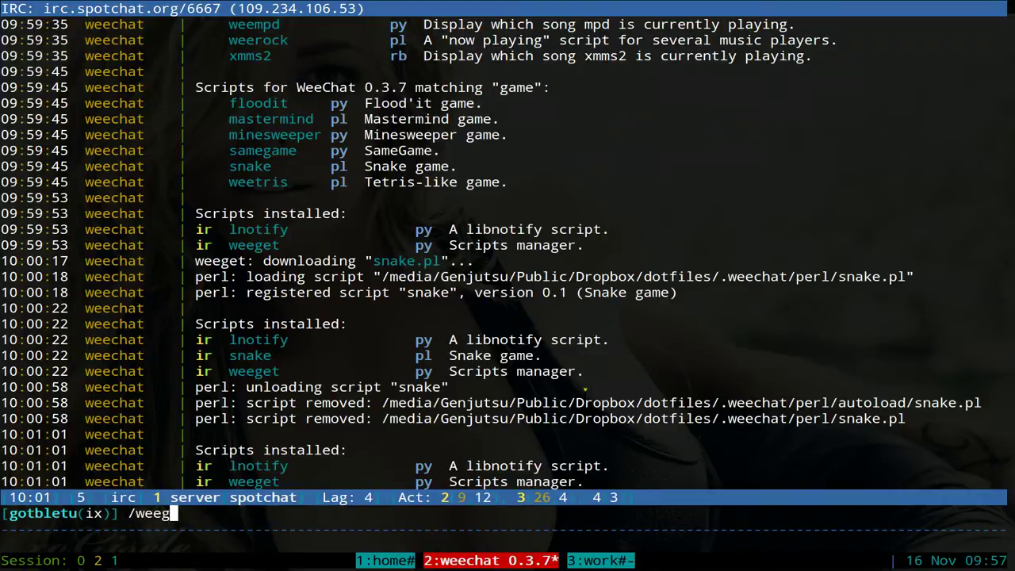
pyautogui.write('et list')
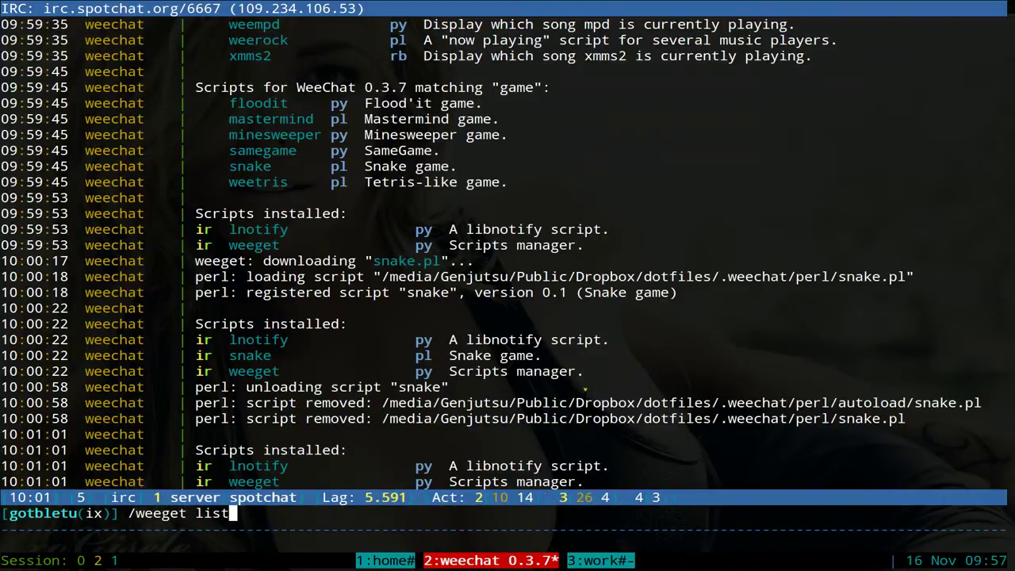
pyautogui.press('Return')
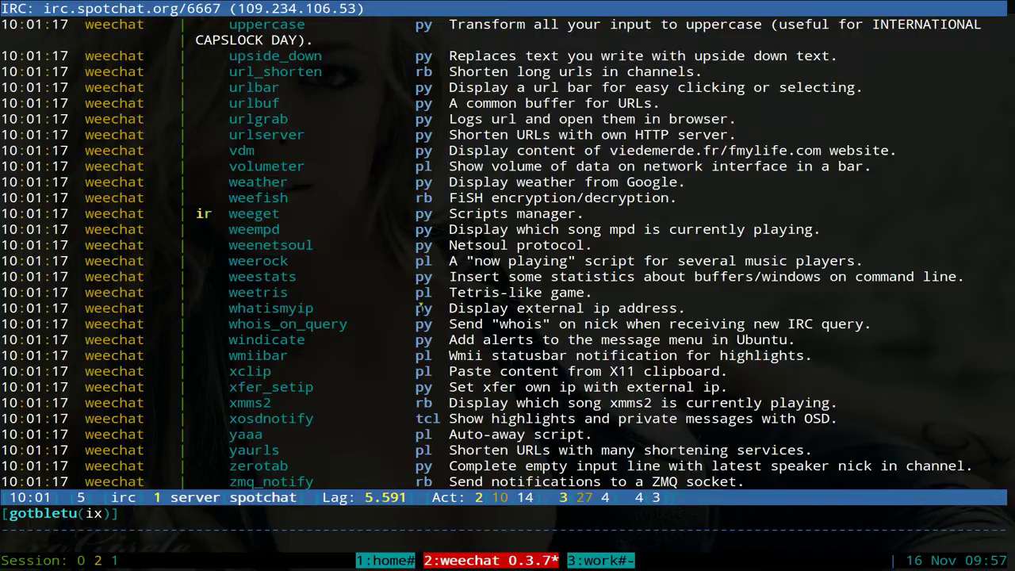
pyautogui.moveTo(281, 311); pyautogui.dragTo(382, 312)
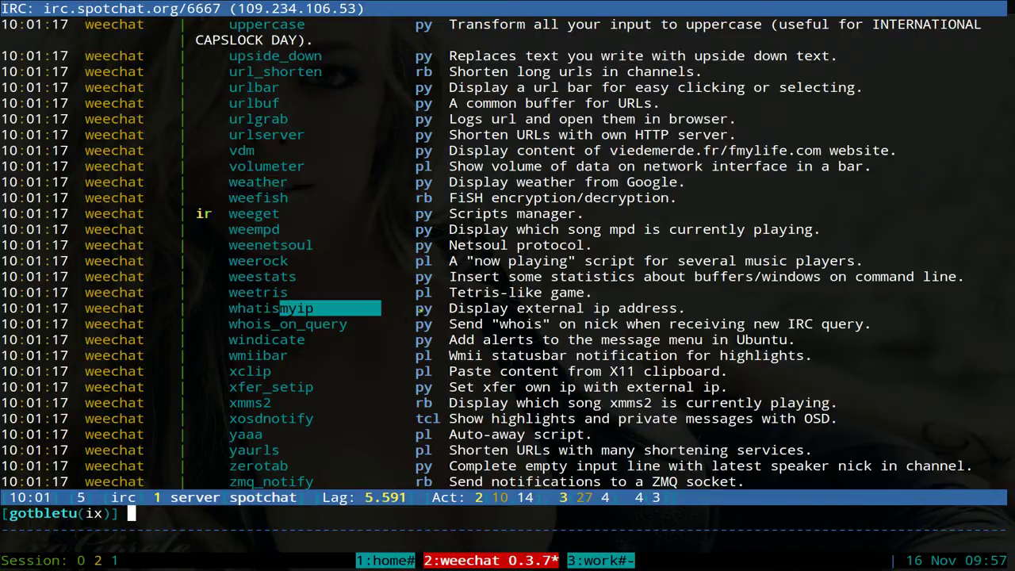
pyautogui.click(422, 307)
pyautogui.click(423, 292)
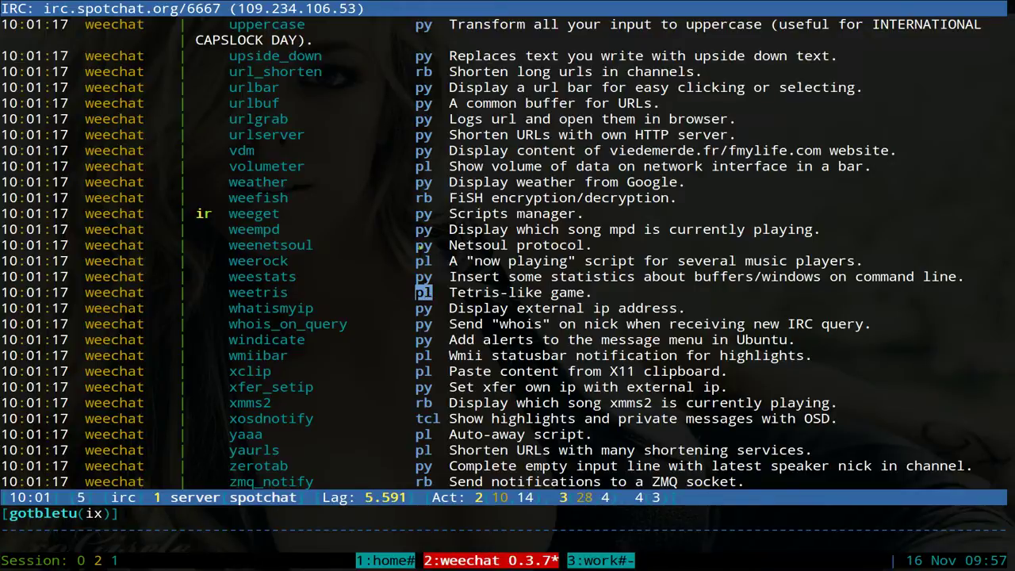
pyautogui.doubleClick(423, 198)
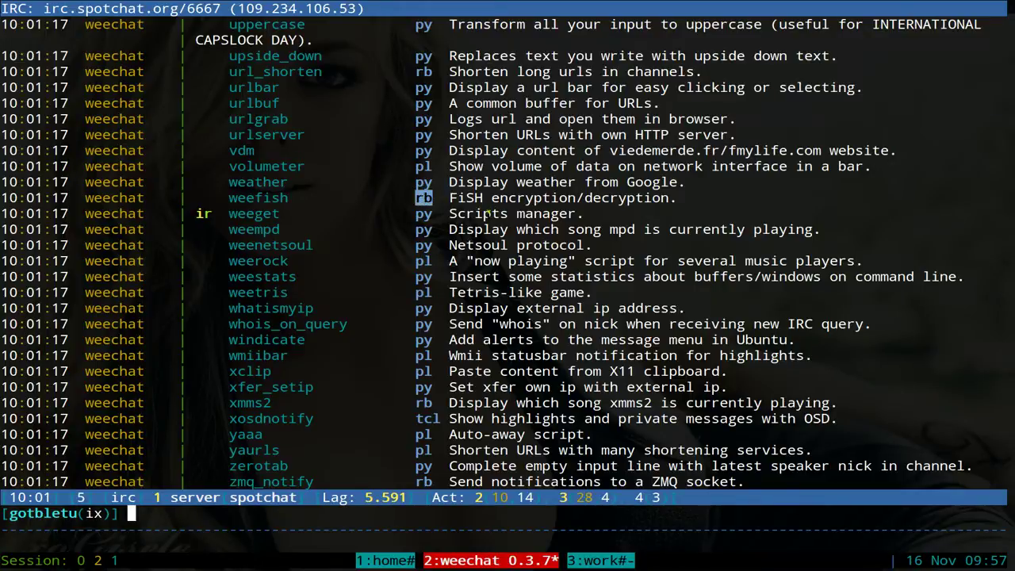
pyautogui.click(491, 245)
# List the loaded plugins with /plugin and check for the perl, python and ruby entries
pyautogui.write('/plugin')
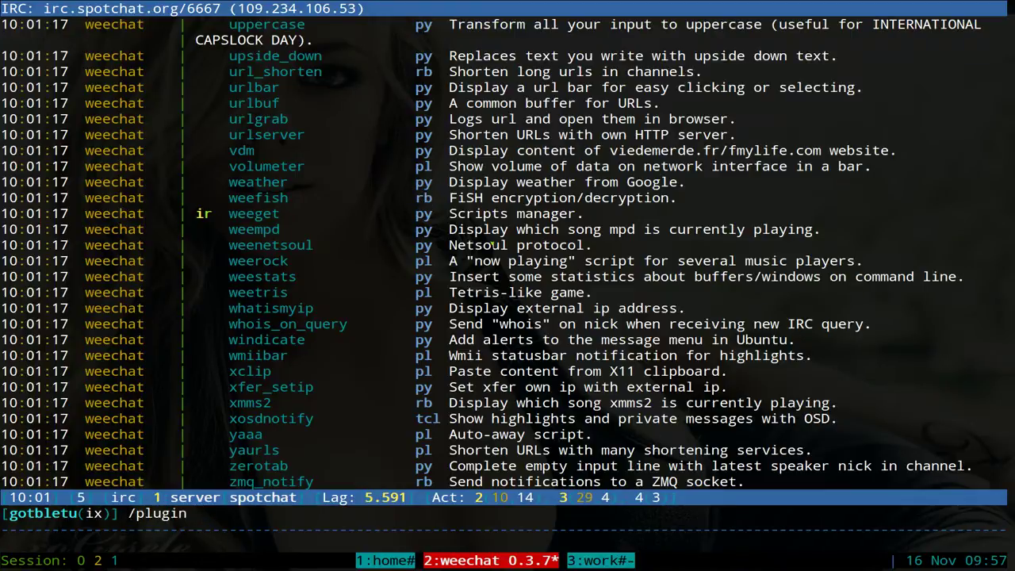
pyautogui.press('Return')
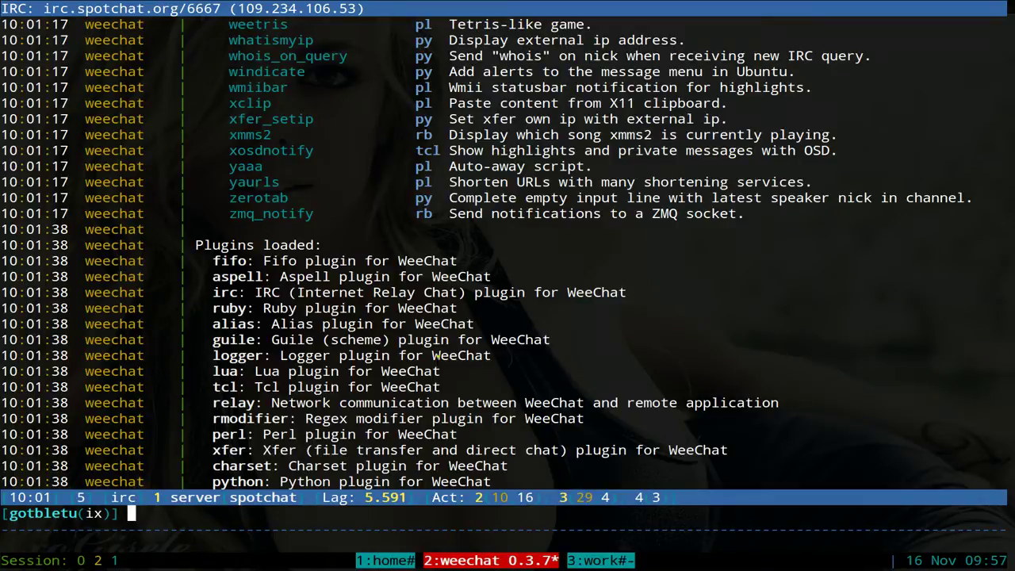
pyautogui.doubleClick(229, 433)
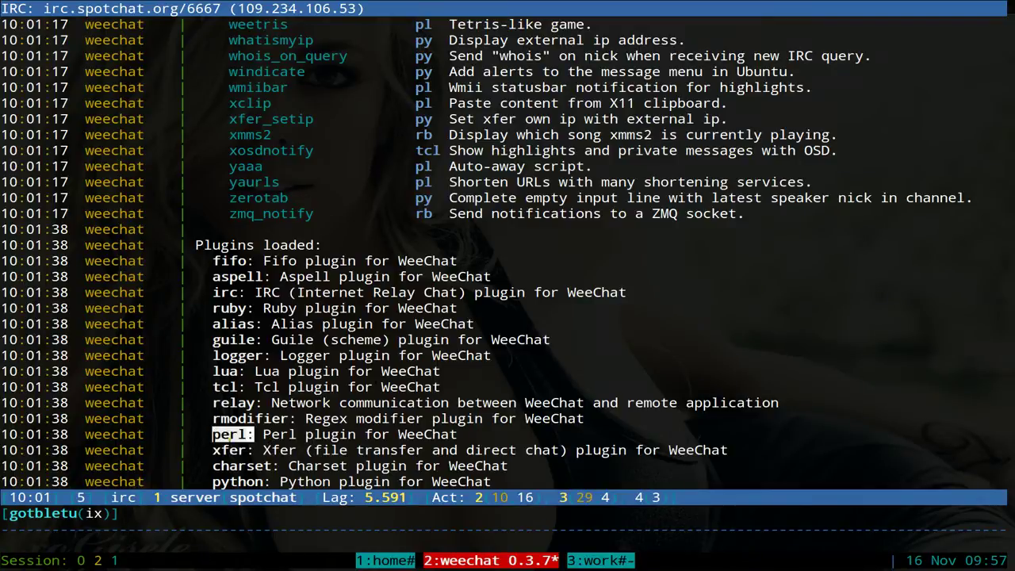
pyautogui.doubleClick(234, 480)
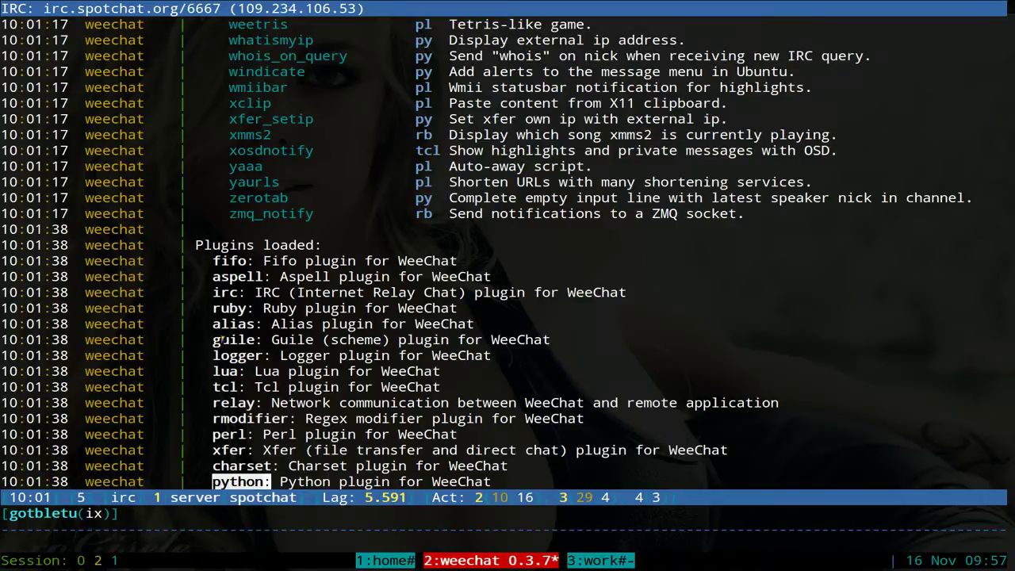
pyautogui.click(225, 306)
pyautogui.doubleClick(227, 306)
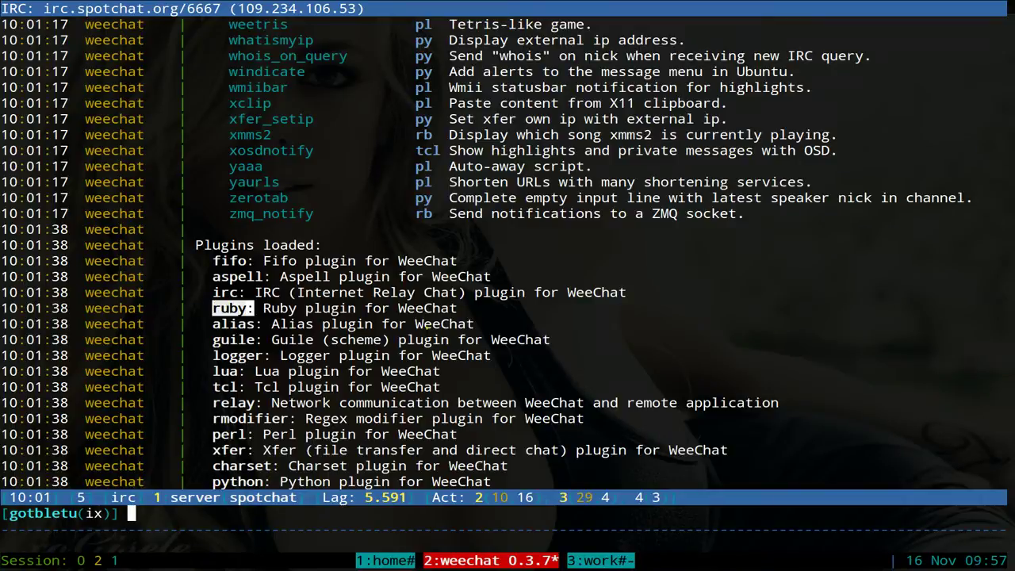